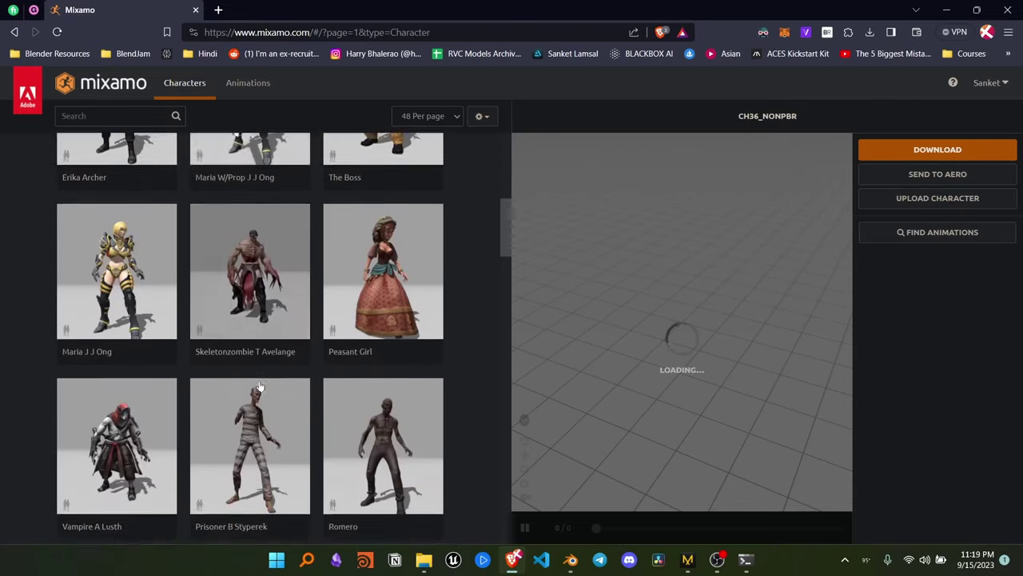
Search the animations for "walk", choose a Walking clip for the mannequin and enable In Place.
{"action": "scroll", "coordinate": [259, 387], "scroll_direction": "down", "scroll_amount": 7}
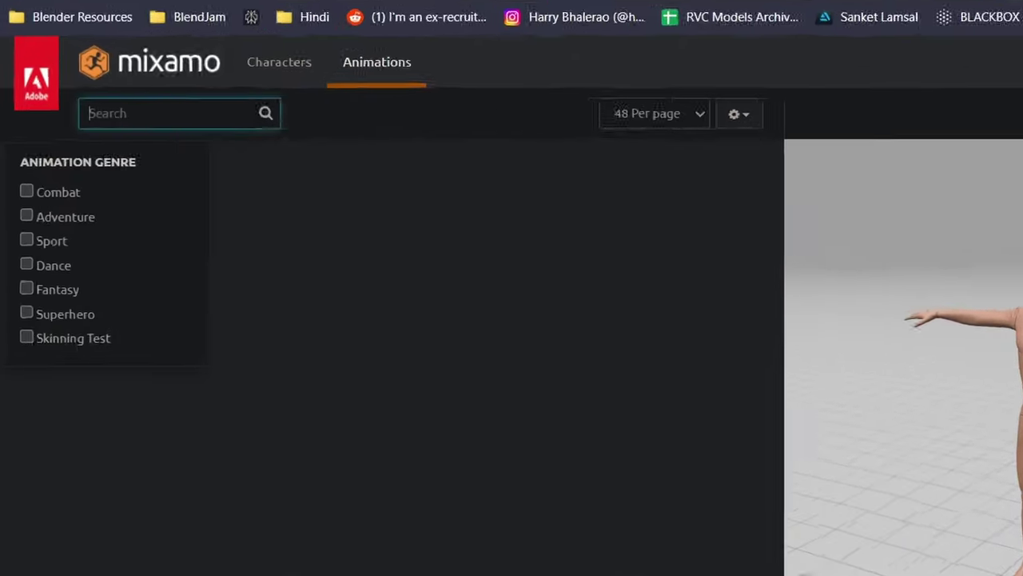
{"action": "type", "text": "walk"}
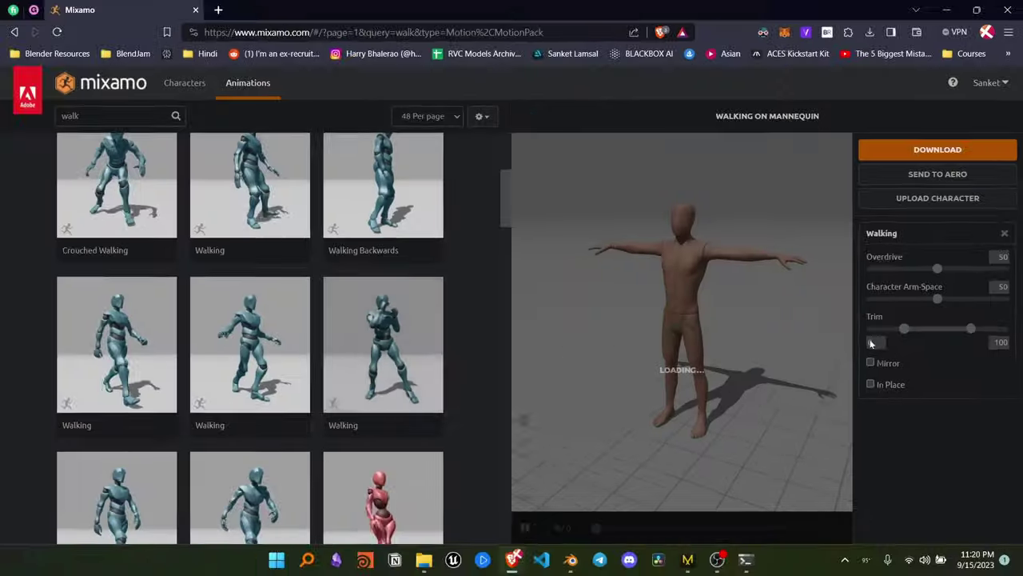
{"action": "left_click", "coordinate": [870, 385]}
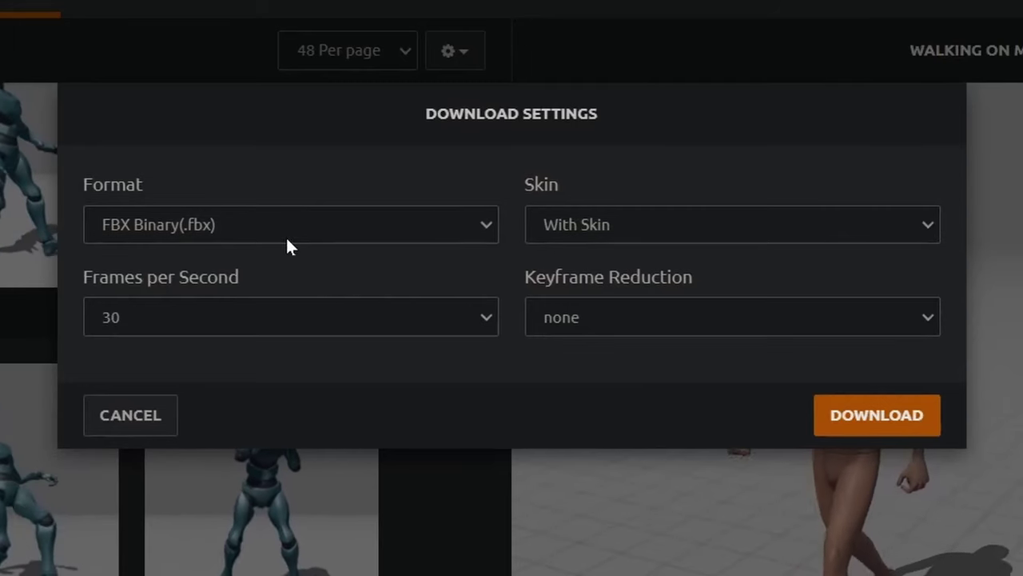
Set the animation download format to FBX Binary and include the skin.
{"action": "left_click", "coordinate": [290, 240]}
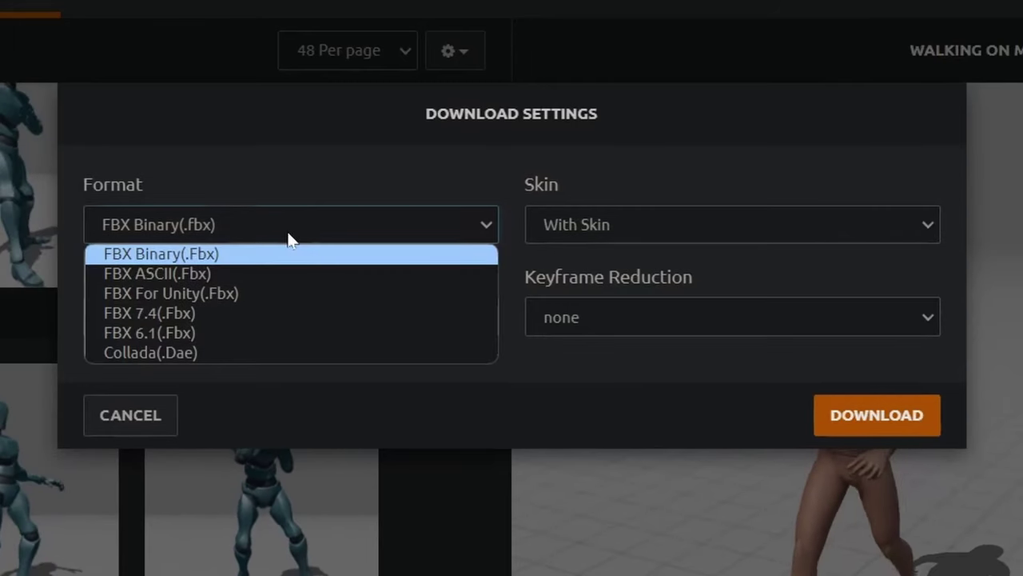
{"action": "left_click", "coordinate": [294, 253]}
{"action": "left_click", "coordinate": [710, 226]}
{"action": "left_click", "coordinate": [740, 250]}
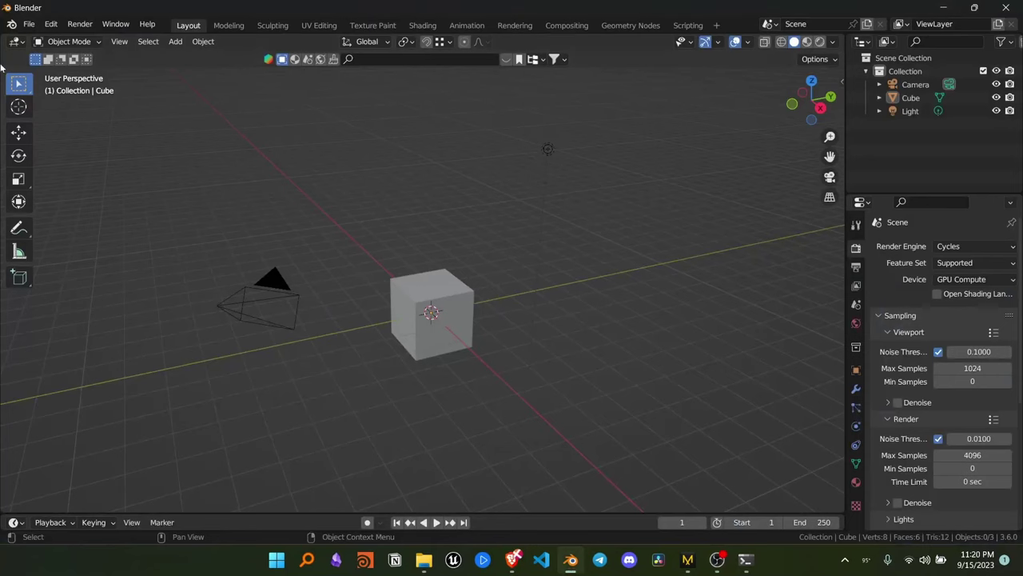
Switch to Blender, import the downloaded walking FBX character and play back its animation.
{"action": "left_click", "coordinate": [28, 26]}
{"action": "mouse_move", "coordinate": [75, 206]}
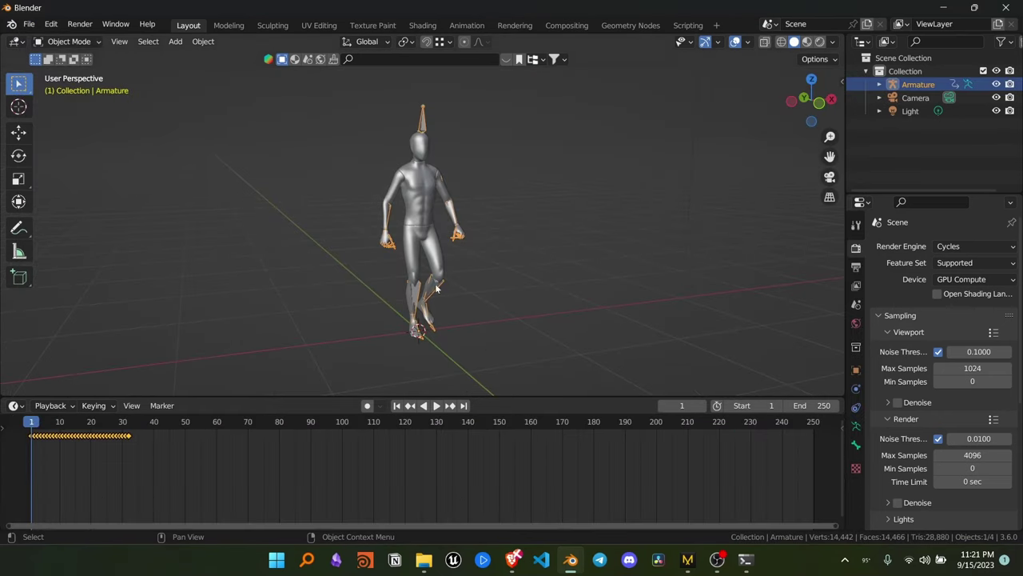
{"action": "key", "text": "space"}
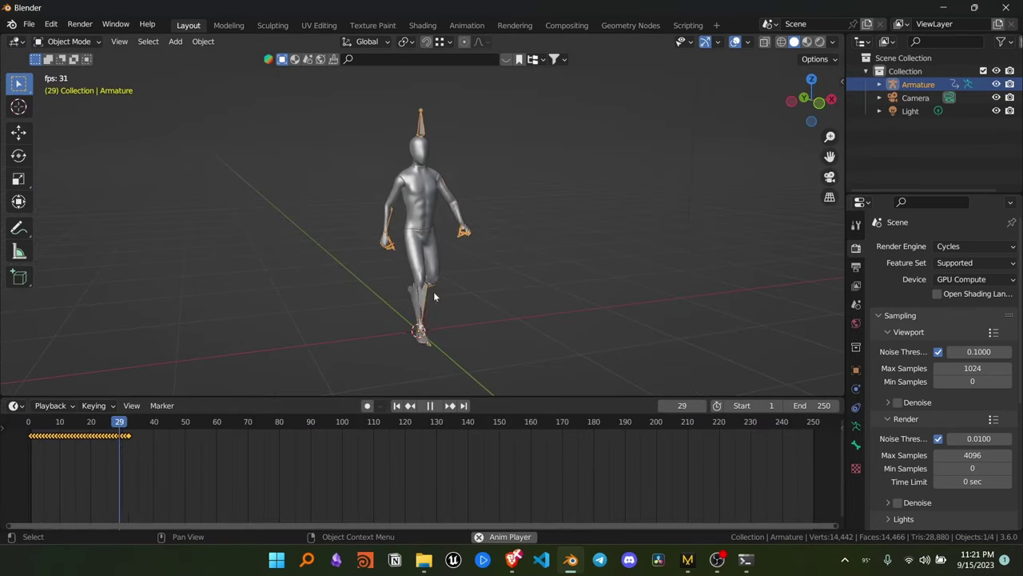
{"action": "key", "text": "Escape"}
Duplicate the armature's walk keyframes twice in succession, extending the cycle to about frame 128.
{"action": "middle_click_drag", "start_coordinate": [122, 458], "coordinate": [237, 455]}
{"action": "key", "text": "shift+d"}
{"action": "left_click", "coordinate": [388, 452]}
{"action": "key", "text": "a"}
{"action": "key", "text": "shift+d"}
{"action": "left_click", "coordinate": [482, 477]}
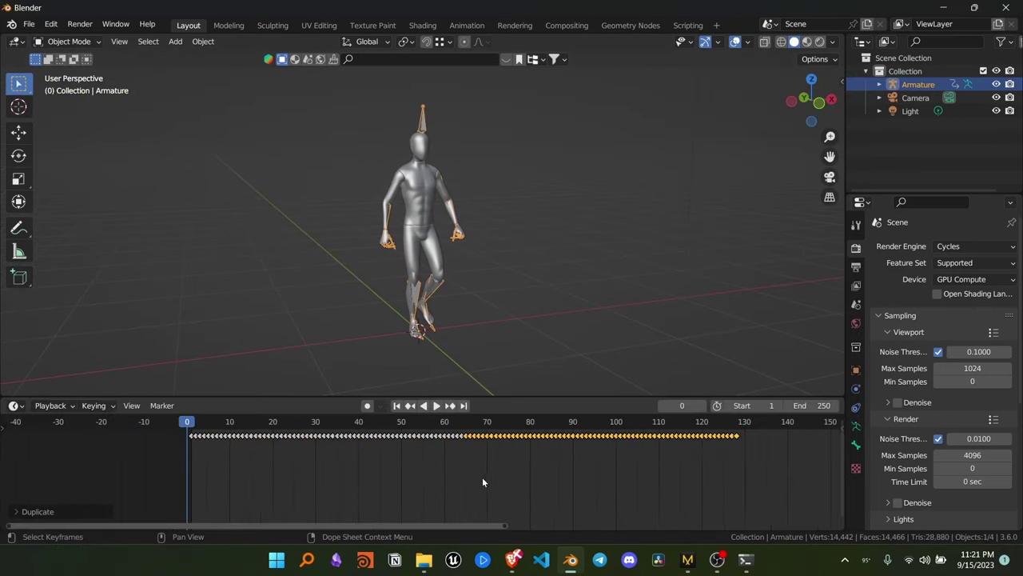
Duplicate the keyframes again, align the copies right behind the existing ones up to about frame 256, and play the animation.
{"action": "key", "text": "shift+d"}
{"action": "left_click", "coordinate": [692, 462]}
{"action": "middle_click_drag", "start_coordinate": [691, 464], "coordinate": [467, 463]}
{"action": "scroll", "coordinate": [468, 463], "scroll_direction": "up", "scroll_amount": 10}
{"action": "key", "text": "g"}
{"action": "left_click", "coordinate": [603, 466]}
{"action": "scroll", "coordinate": [480, 464], "scroll_direction": "down", "scroll_amount": 14}
{"action": "key", "text": "space"}
Shift all of the armature's walk keyframes so that they start at about frame 16.
{"action": "left_click", "coordinate": [488, 277]}
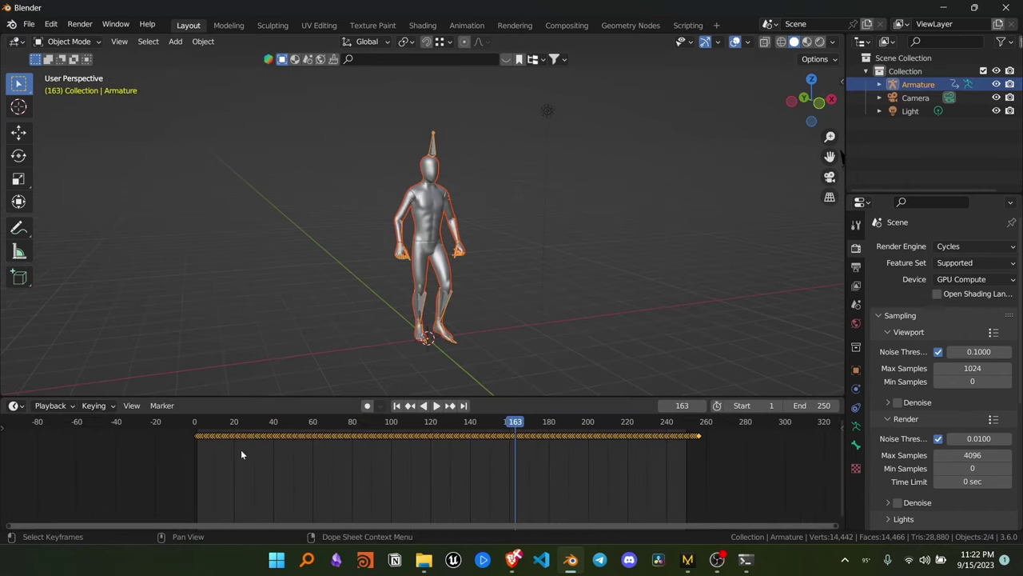
{"action": "key", "text": "g"}
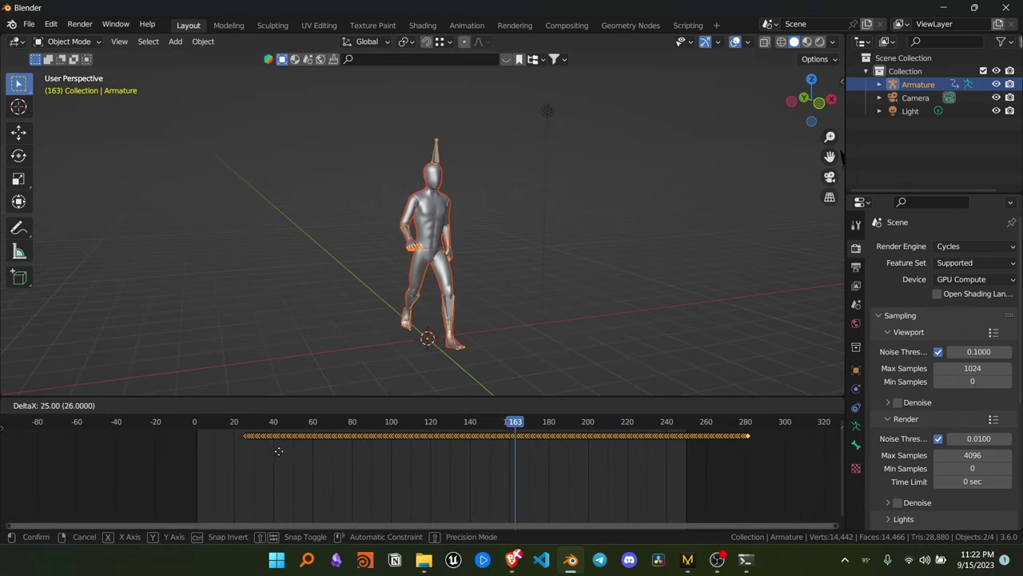
{"action": "left_click", "coordinate": [259, 451]}
At frame 0, clear the rotation of all bones in Pose Mode, keyframe the resulting T-pose and play the animation.
{"action": "left_click", "coordinate": [193, 424]}
{"action": "key", "text": "ctrl+Tab"}
{"action": "left_click", "coordinate": [461, 338]}
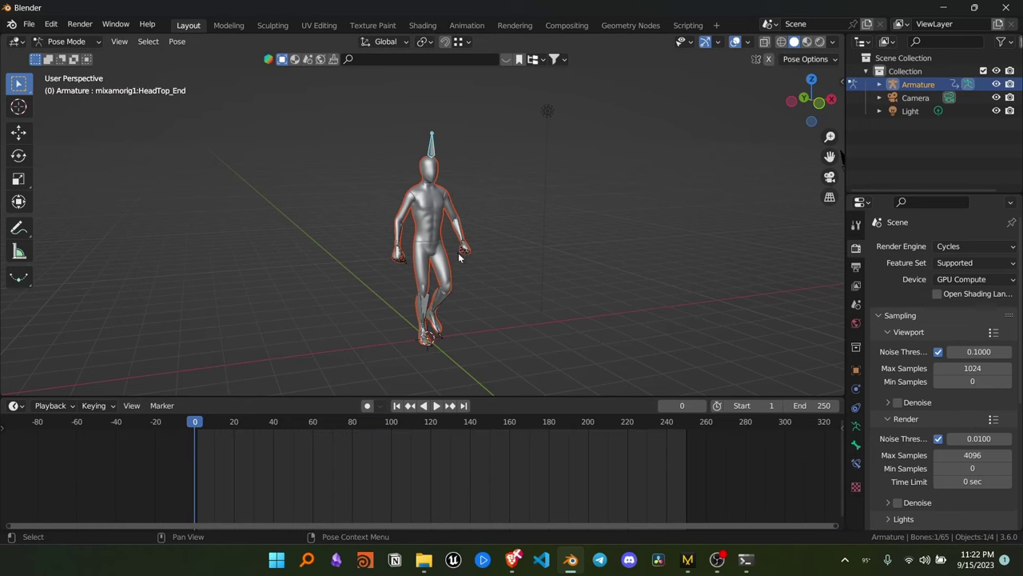
{"action": "key", "text": "a"}
{"action": "key", "text": "alt+r"}
{"action": "key", "text": "i"}
{"action": "left_click", "coordinate": [472, 300]}
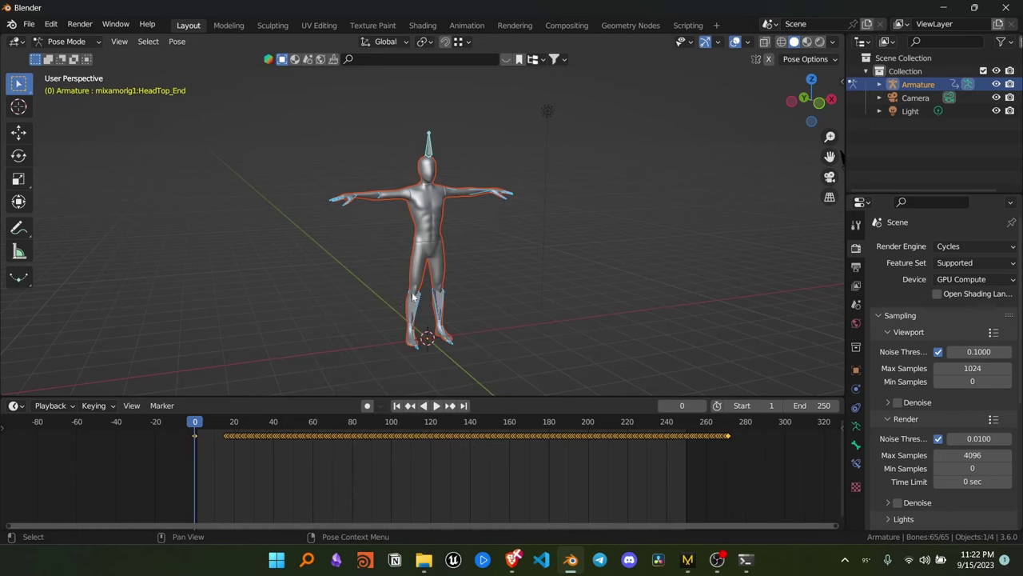
{"action": "key", "text": "space"}
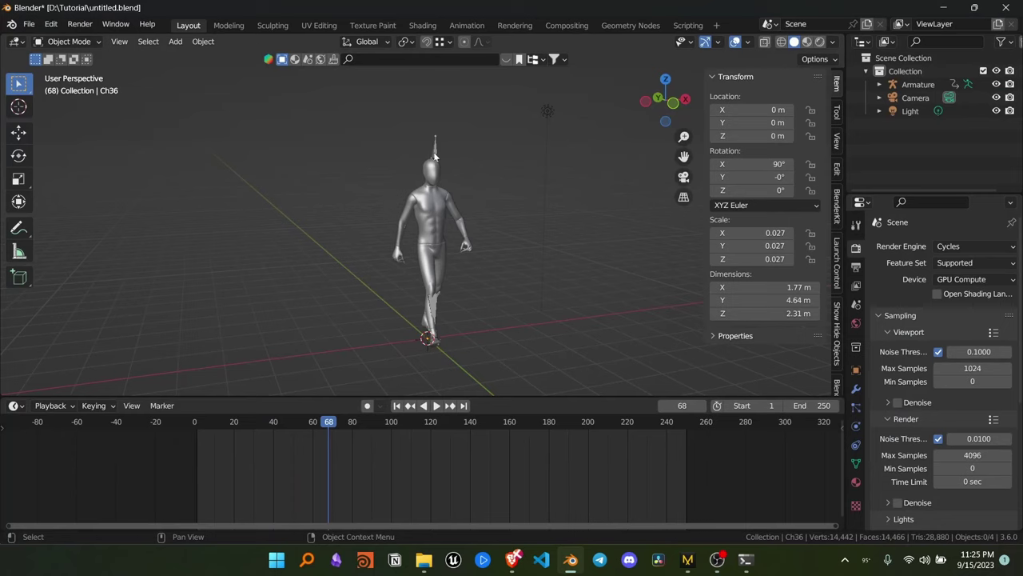
Apply the rotation of the armature in Object Mode.
{"action": "left_click", "coordinate": [435, 154]}
{"action": "key", "text": "ctrl+a"}
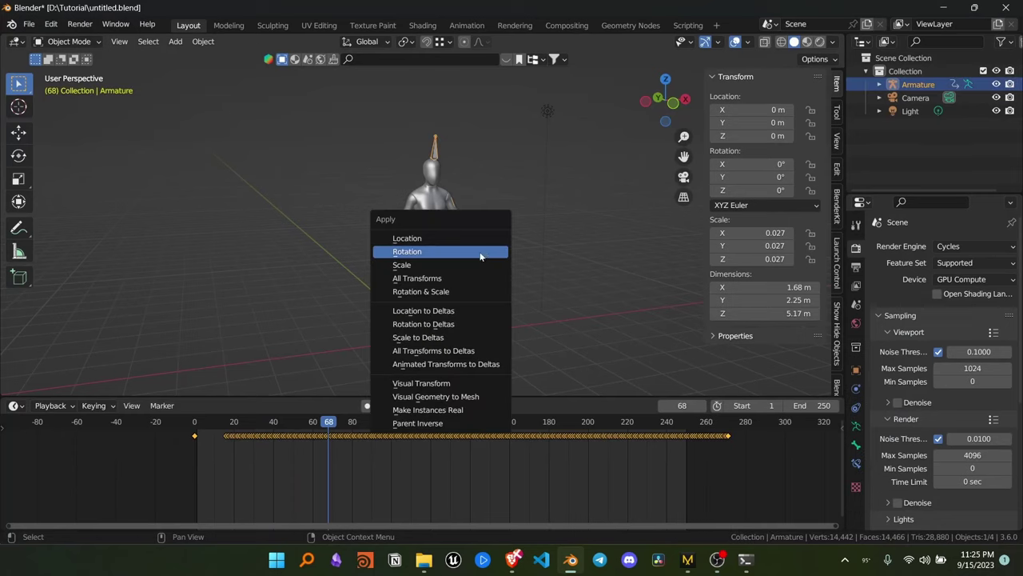
{"action": "left_click", "coordinate": [435, 251]}
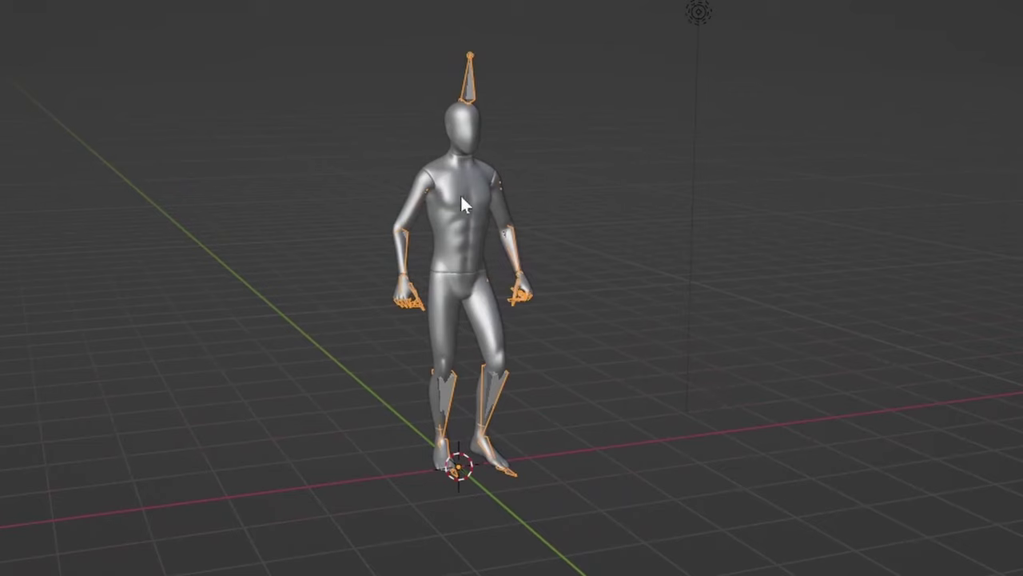
Select the armature and its mesh and set up an Alembic export named Walking_Animation.abc.
{"action": "left_click_drag", "start_coordinate": [411, 39], "coordinate": [498, 198]}
{"action": "left_click", "coordinate": [56, 44]}
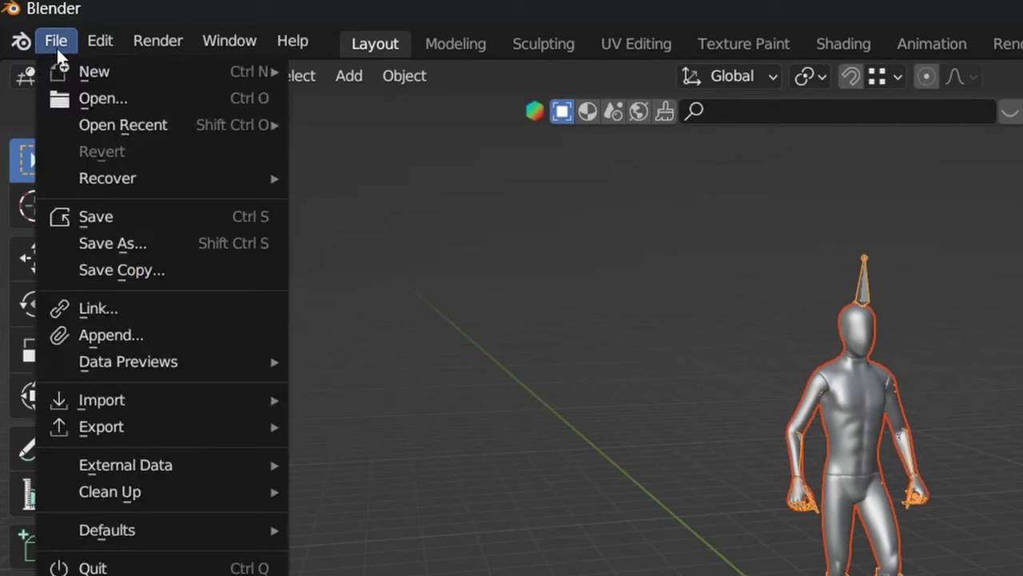
{"action": "mouse_move", "coordinate": [154, 424]}
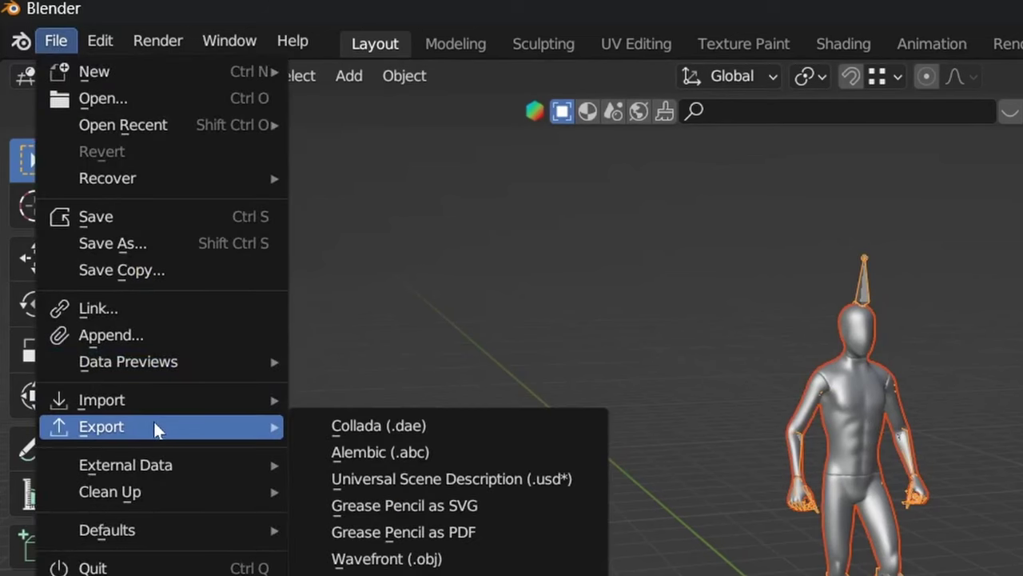
{"action": "left_click", "coordinate": [388, 453]}
{"action": "type", "text": "Walking_Animation.abc"}
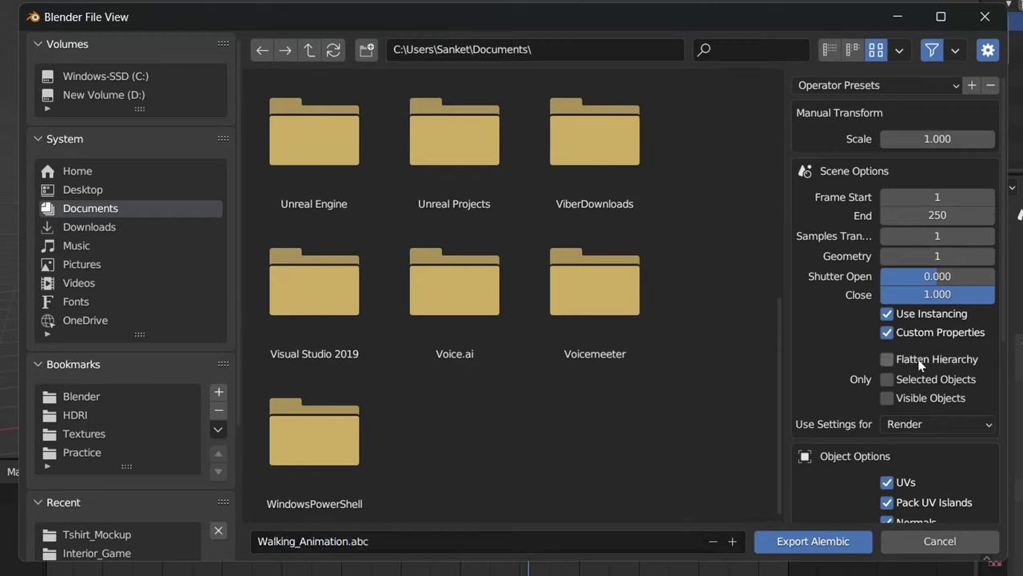
Export the Alembic with selected objects only, excluding UVs, normals, generated coordinates, hair and particles.
{"action": "left_click", "coordinate": [887, 380]}
{"action": "scroll", "coordinate": [890, 382], "scroll_direction": "down", "scroll_amount": 2}
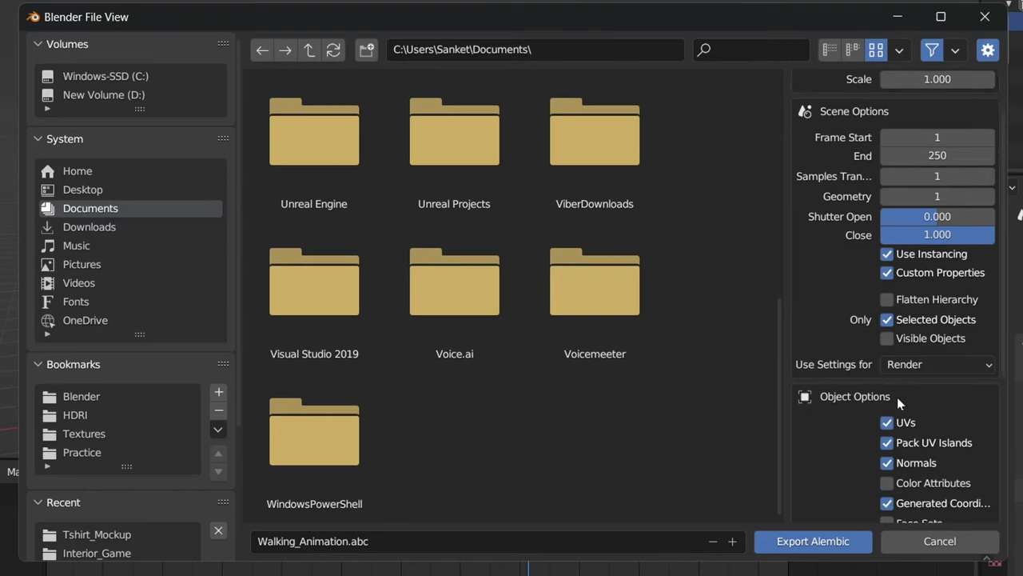
{"action": "left_click", "coordinate": [887, 424]}
{"action": "scroll", "coordinate": [900, 436], "scroll_direction": "down", "scroll_amount": 10}
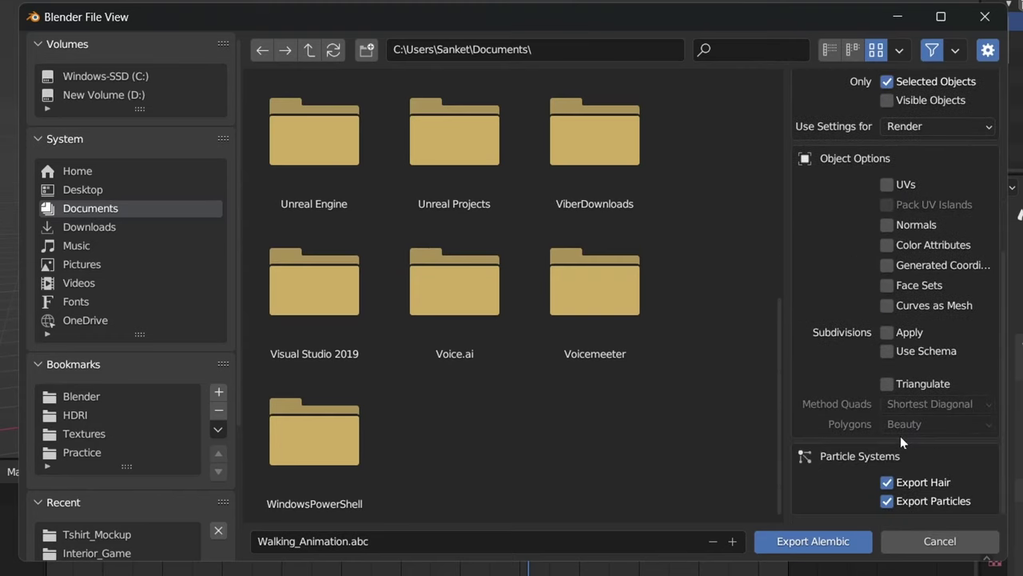
{"action": "left_click", "coordinate": [886, 480]}
{"action": "left_click", "coordinate": [885, 498]}
{"action": "scroll", "coordinate": [889, 430], "scroll_direction": "up", "scroll_amount": 8}
{"action": "scroll", "coordinate": [889, 430], "scroll_direction": "up", "scroll_amount": 6}
{"action": "left_click", "coordinate": [804, 541]}
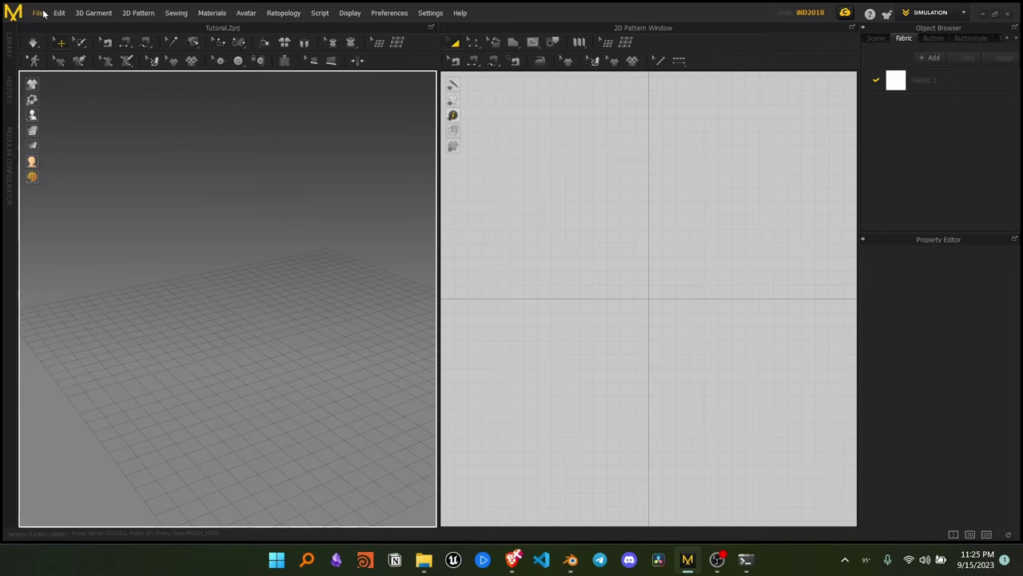
Switch to Marvelous Designer and import the exported Alembic walking animation as the avatar.
{"action": "left_click", "coordinate": [38, 13]}
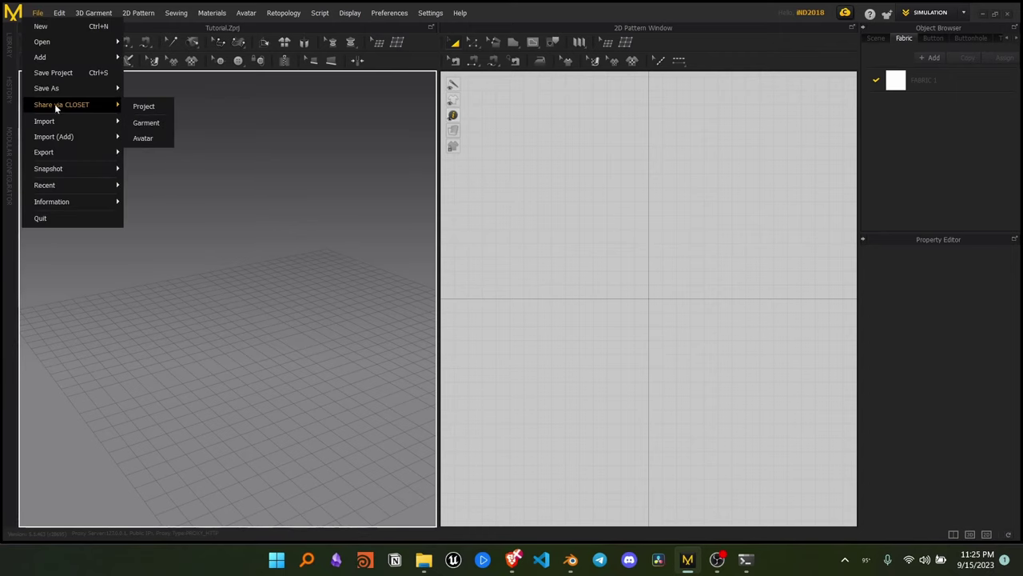
{"action": "mouse_move", "coordinate": [54, 122]}
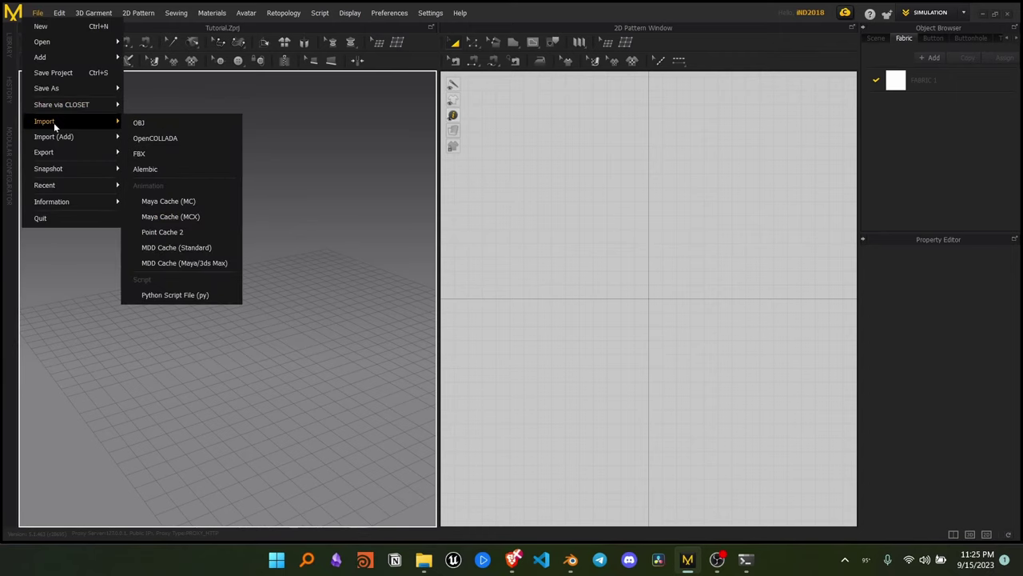
{"action": "left_click", "coordinate": [176, 165]}
{"action": "left_click", "coordinate": [200, 128]}
{"action": "left_click", "coordinate": [400, 297]}
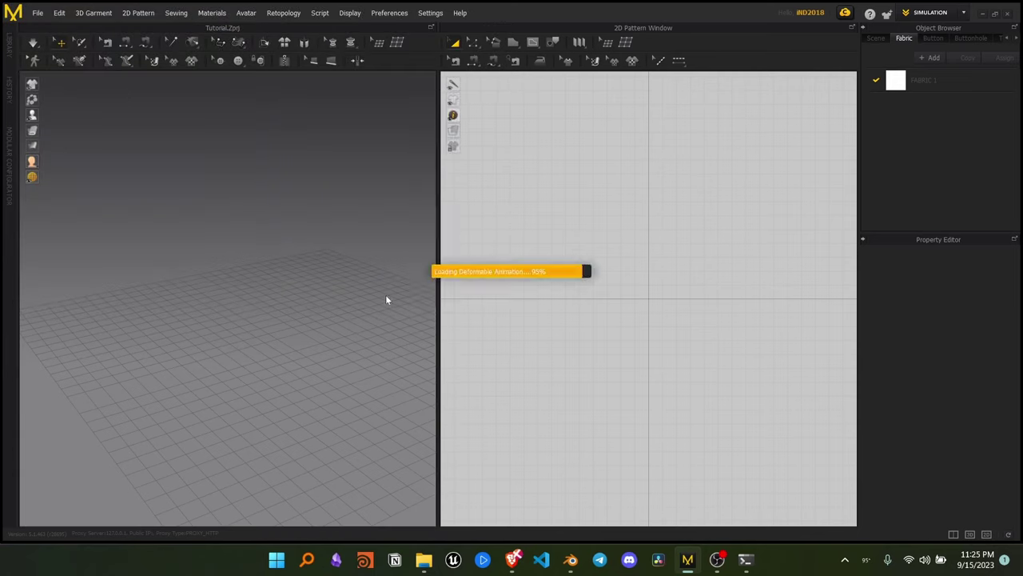
{"action": "left_click", "coordinate": [521, 366]}
Load the garment file Tshirt.zpac onto the avatar.
{"action": "left_click", "coordinate": [35, 13]}
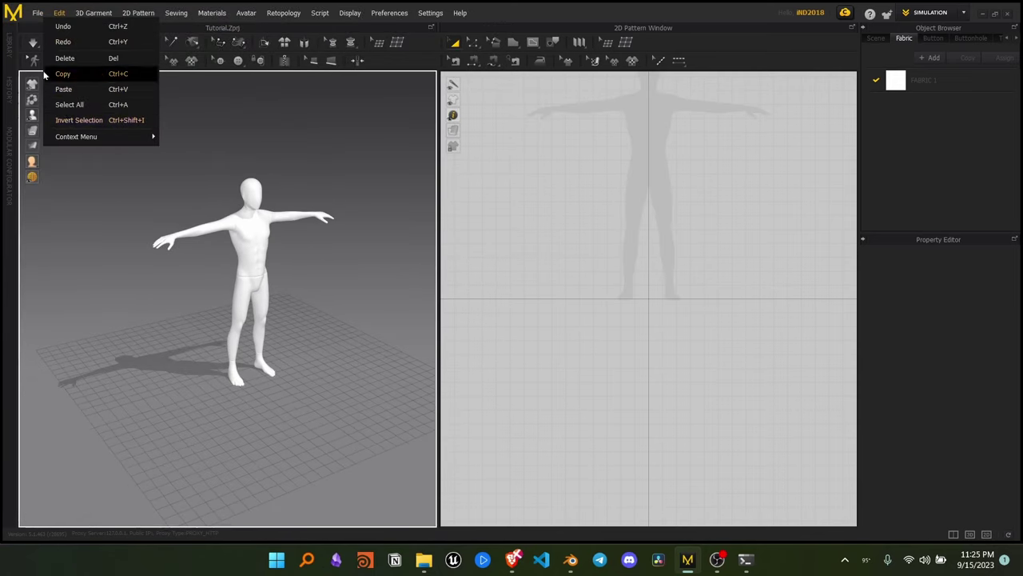
{"action": "mouse_move", "coordinate": [84, 43]}
{"action": "left_click", "coordinate": [159, 56]}
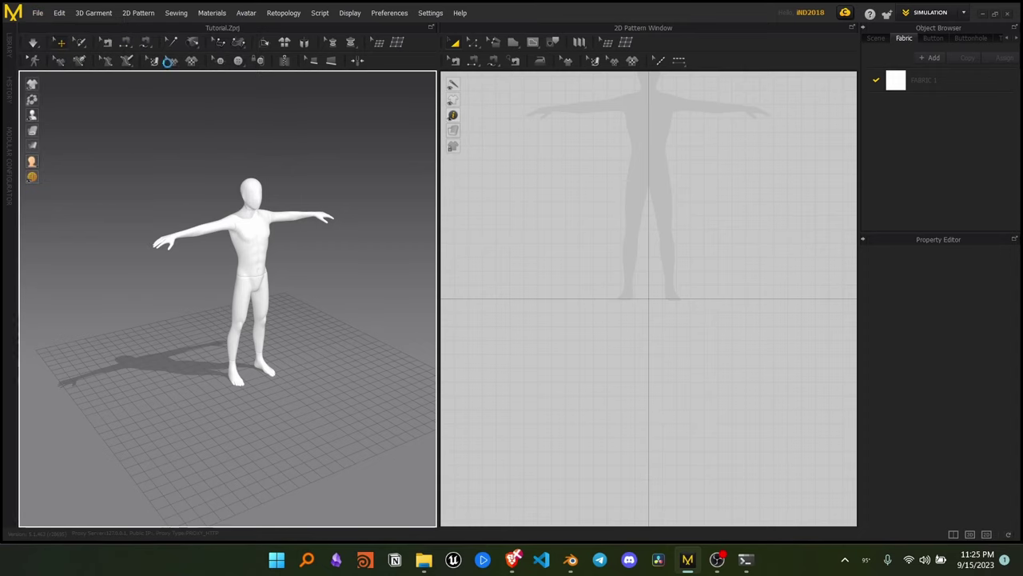
{"action": "left_click", "coordinate": [386, 120]}
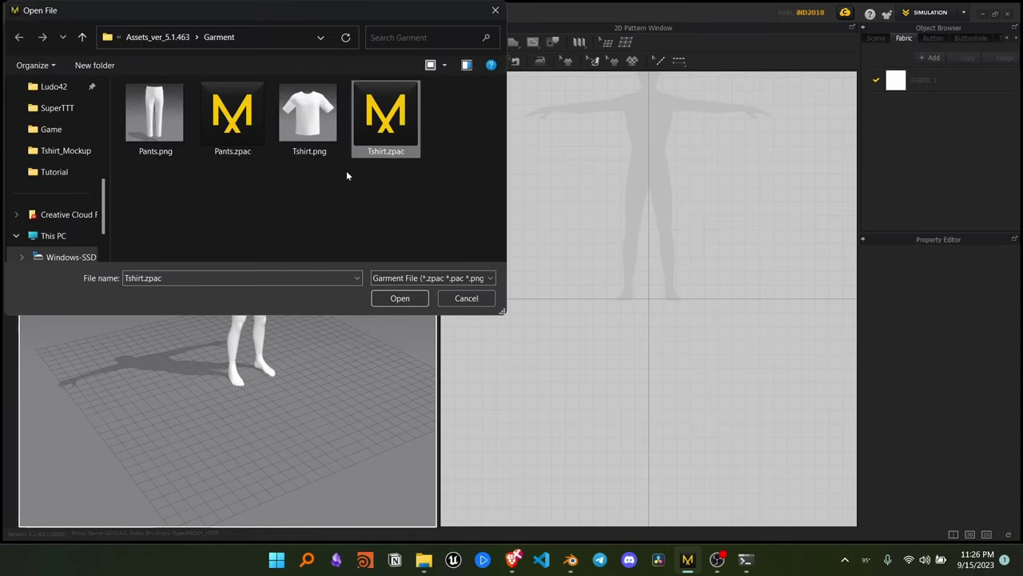
{"action": "left_click", "coordinate": [400, 298]}
{"action": "left_click", "coordinate": [480, 274]}
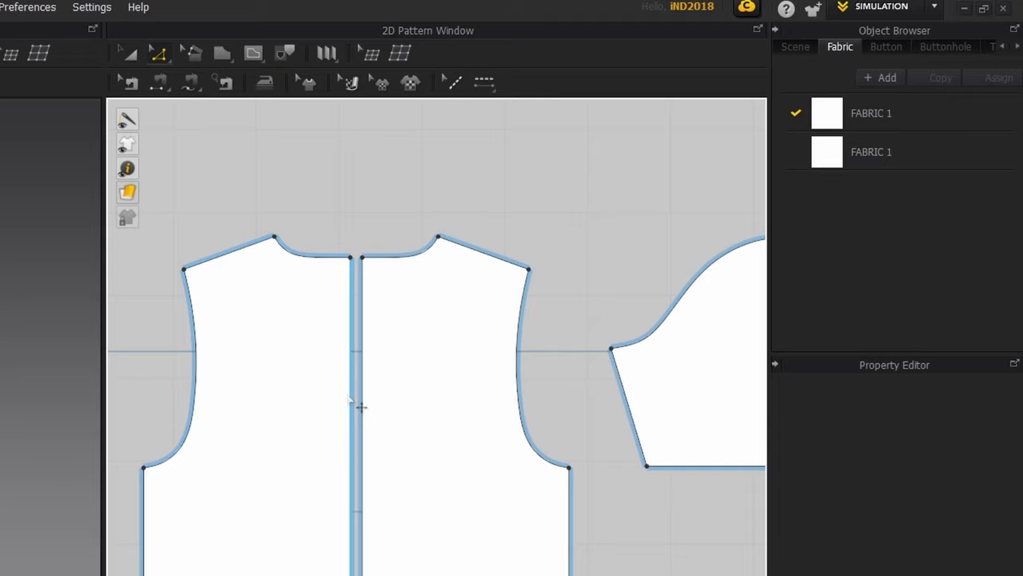
Merge the two halves of the T-shirt's back pattern along the centre line and try the same on the front pattern.
{"action": "left_click", "coordinate": [352, 399]}
{"action": "right_click", "coordinate": [352, 400]}
{"action": "left_click", "coordinate": [415, 556]}
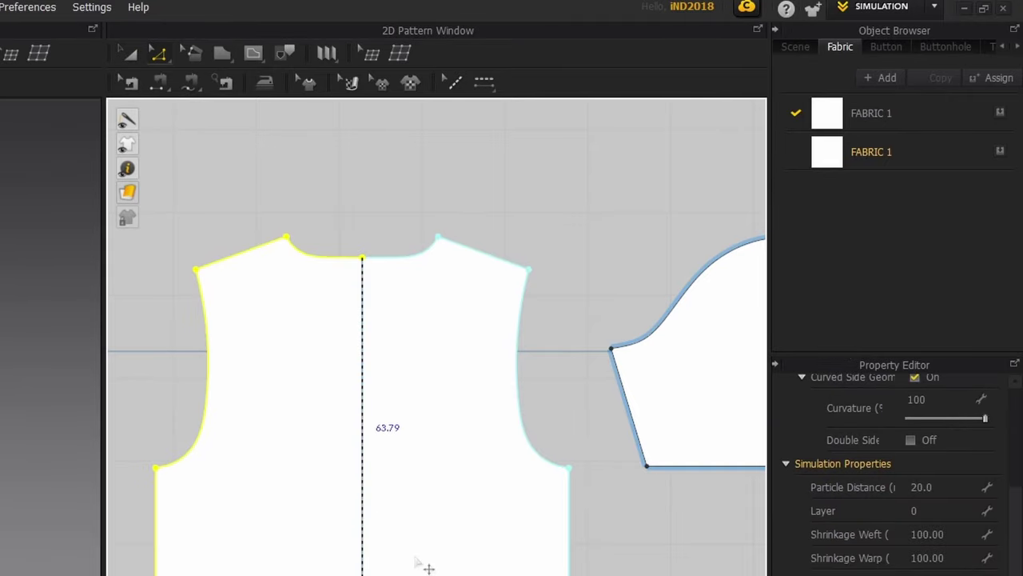
{"action": "scroll", "coordinate": [315, 536], "scroll_direction": "up", "scroll_amount": 4}
{"action": "middle_click_drag", "start_coordinate": [315, 536], "coordinate": [674, 544]}
{"action": "scroll", "coordinate": [310, 500], "scroll_direction": "down", "scroll_amount": 5}
{"action": "right_click", "coordinate": [422, 499]}
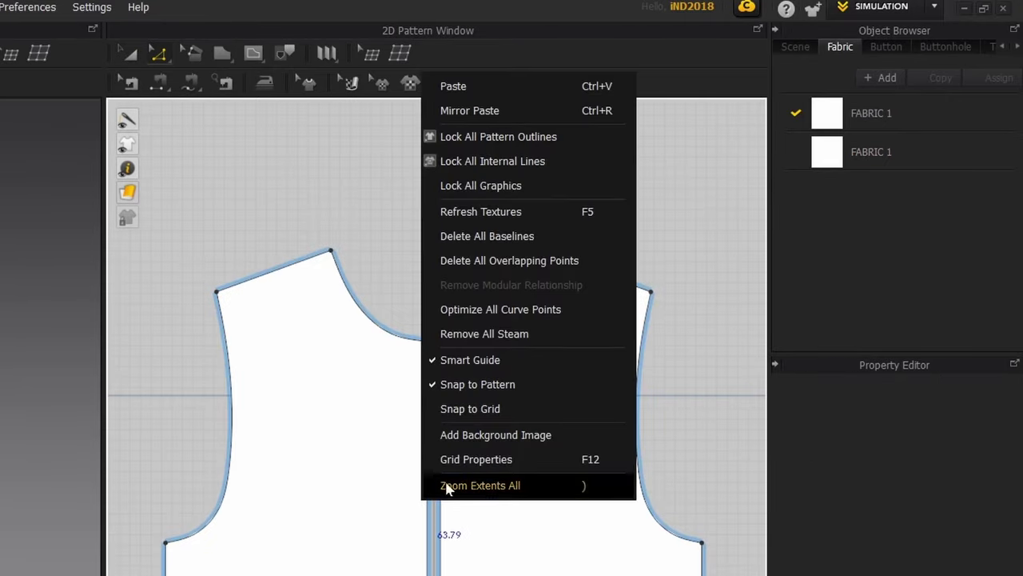
{"action": "left_click", "coordinate": [429, 528]}
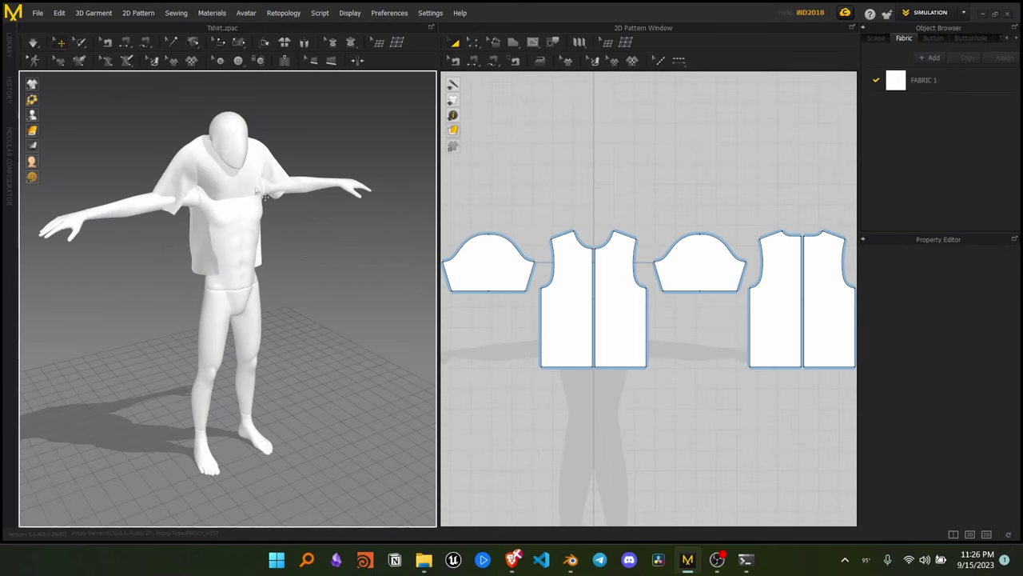
Move the T-shirt sleeve on the avatar's left side outward so it sits around the upper arm.
{"action": "right_click_drag", "start_coordinate": [263, 225], "coordinate": [281, 272]}
{"action": "left_click", "coordinate": [289, 254]}
{"action": "left_click", "coordinate": [340, 264]}
{"action": "left_click_drag", "start_coordinate": [281, 272], "coordinate": [283, 256]}
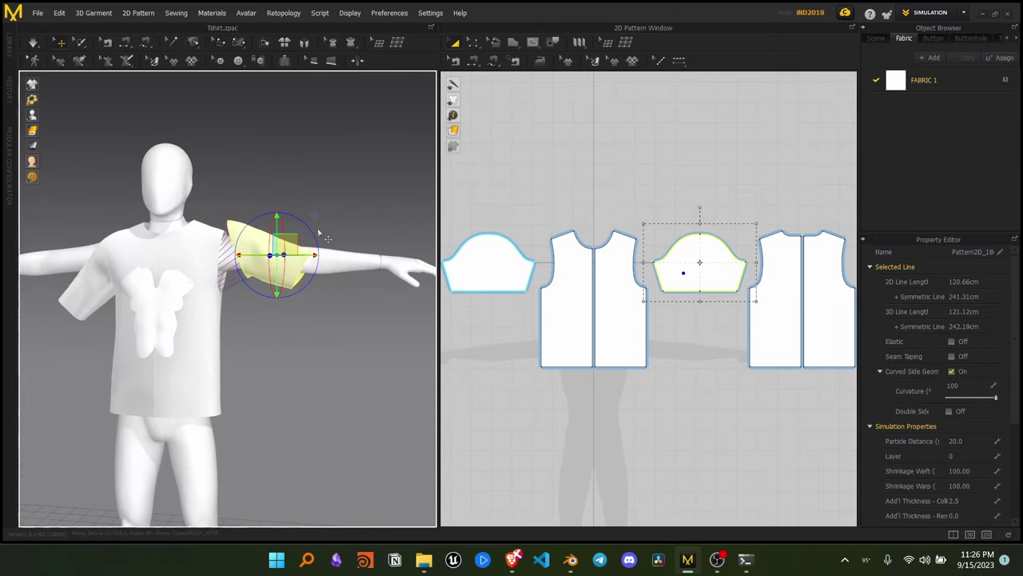
Move the opposite sleeve outward so it sits around the avatar's right upper arm.
{"action": "right_click_drag", "start_coordinate": [328, 238], "coordinate": [406, 197]}
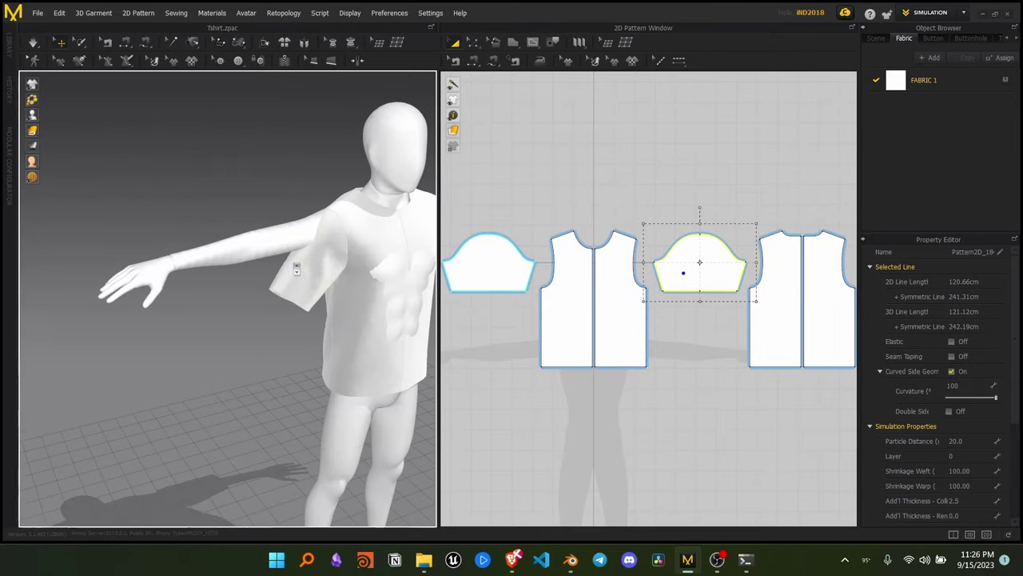
{"action": "left_click", "coordinate": [285, 281]}
{"action": "left_click_drag", "start_coordinate": [319, 266], "coordinate": [286, 266]}
Run the cloth simulation and pull the left sleeve and the shirt front to settle the T-shirt on the avatar.
{"action": "right_click_drag", "start_coordinate": [286, 266], "coordinate": [371, 280]}
{"action": "middle_click_drag", "start_coordinate": [371, 281], "coordinate": [216, 289]}
{"action": "key", "text": "space"}
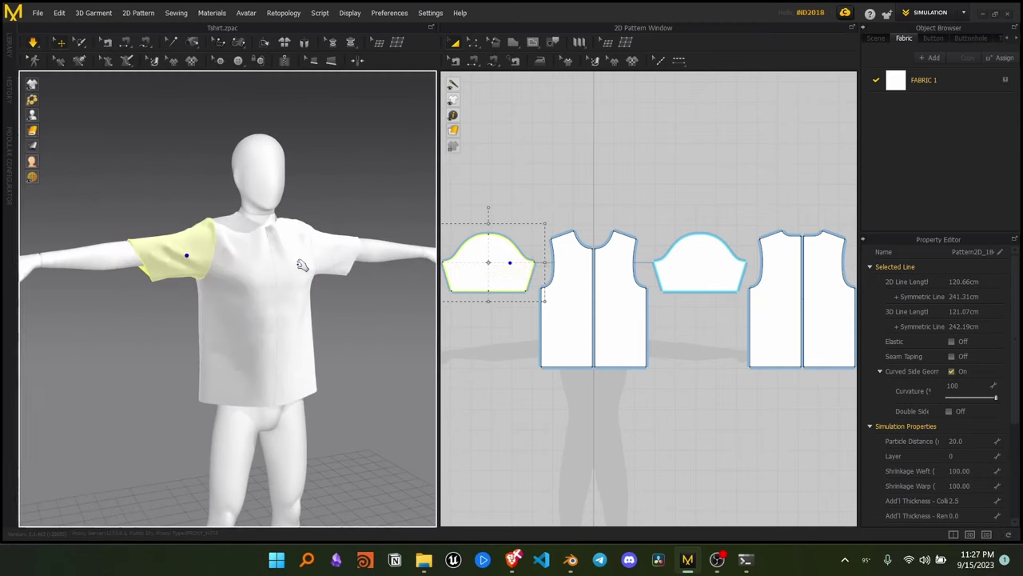
{"action": "left_click_drag", "start_coordinate": [343, 248], "coordinate": [386, 228]}
{"action": "left_click_drag", "start_coordinate": [235, 318], "coordinate": [284, 406]}
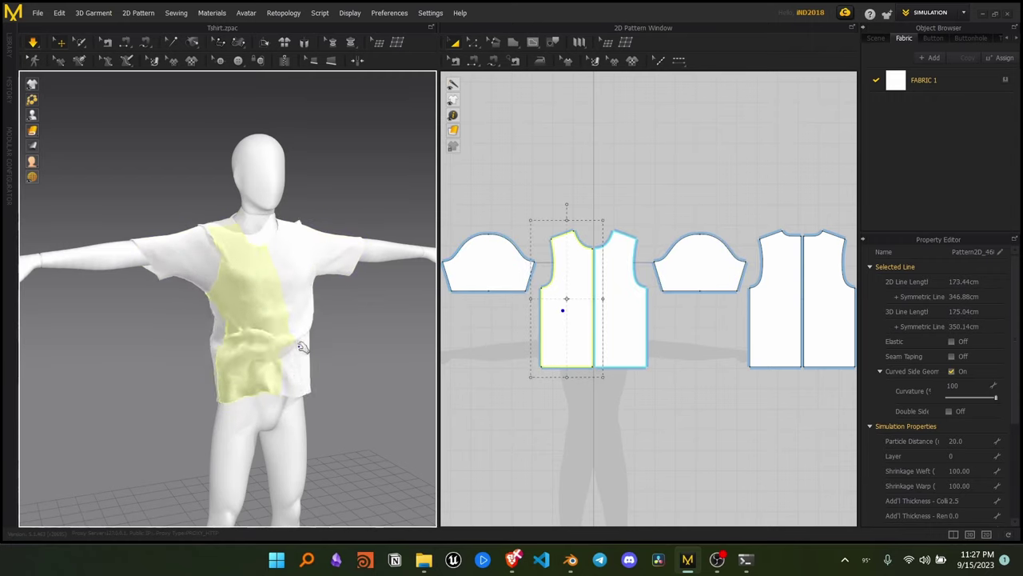
Pull the shirt front outward to settle the cloth and switch to the Animation workspace.
{"action": "left_click_drag", "start_coordinate": [297, 297], "coordinate": [354, 314]}
{"action": "left_click", "coordinate": [935, 13]}
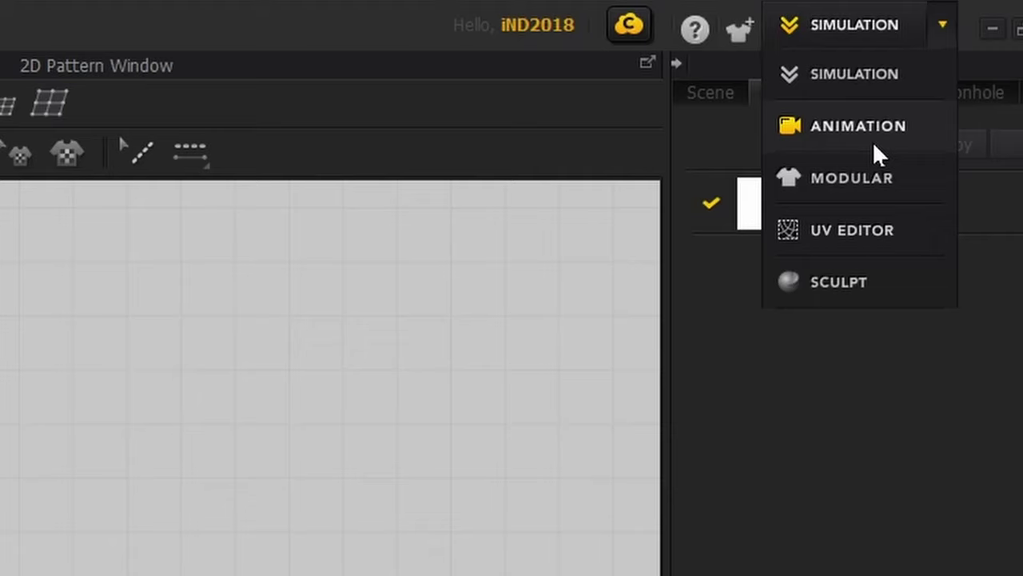
{"action": "left_click", "coordinate": [873, 143]}
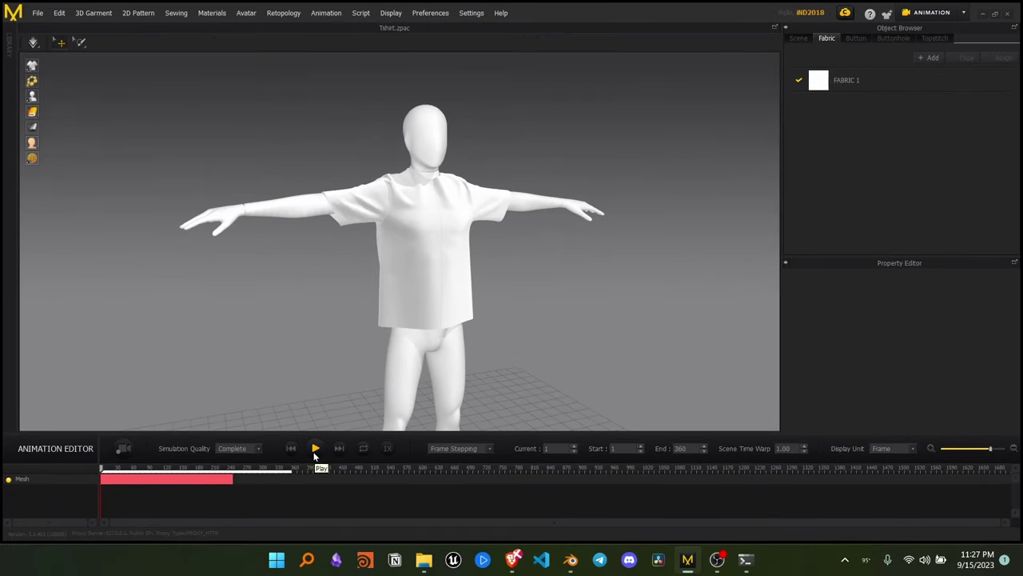
Choose the simulation quality and record the T-shirt's cloth simulation over the avatar's animation.
{"action": "left_click", "coordinate": [240, 448]}
{"action": "left_click", "coordinate": [229, 449]}
{"action": "left_click", "coordinate": [227, 451]}
{"action": "left_click", "coordinate": [121, 449]}
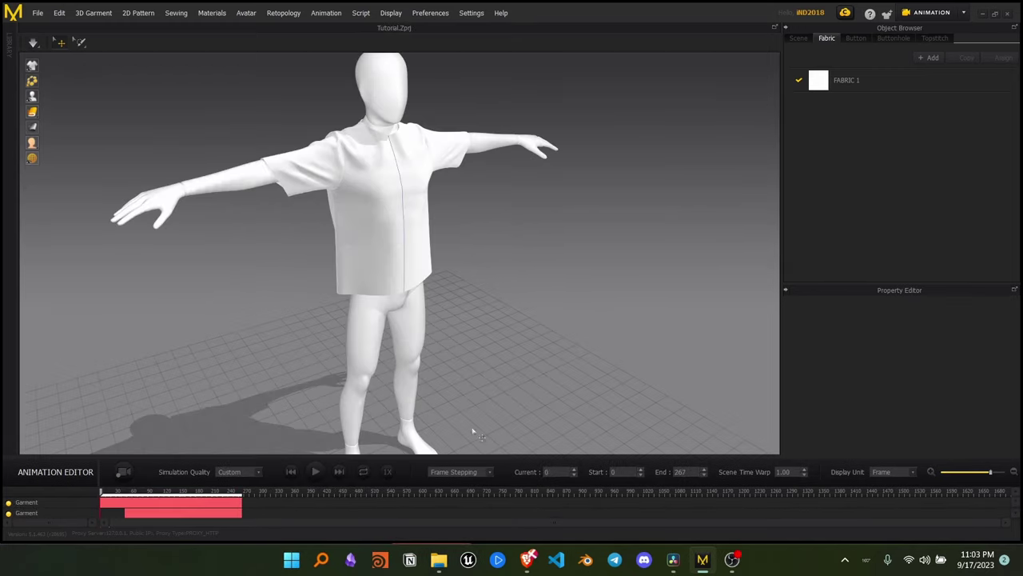
Open the UV Editor and fit the T-shirt's UVs to the unified 0–1 tile using absolute-length padding.
{"action": "left_click", "coordinate": [963, 14]}
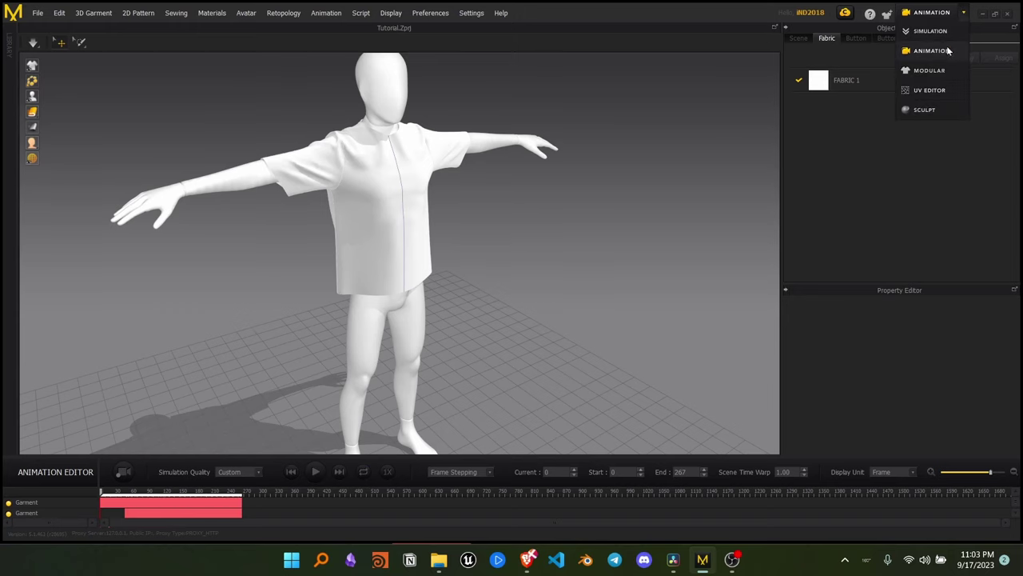
{"action": "left_click", "coordinate": [929, 90]}
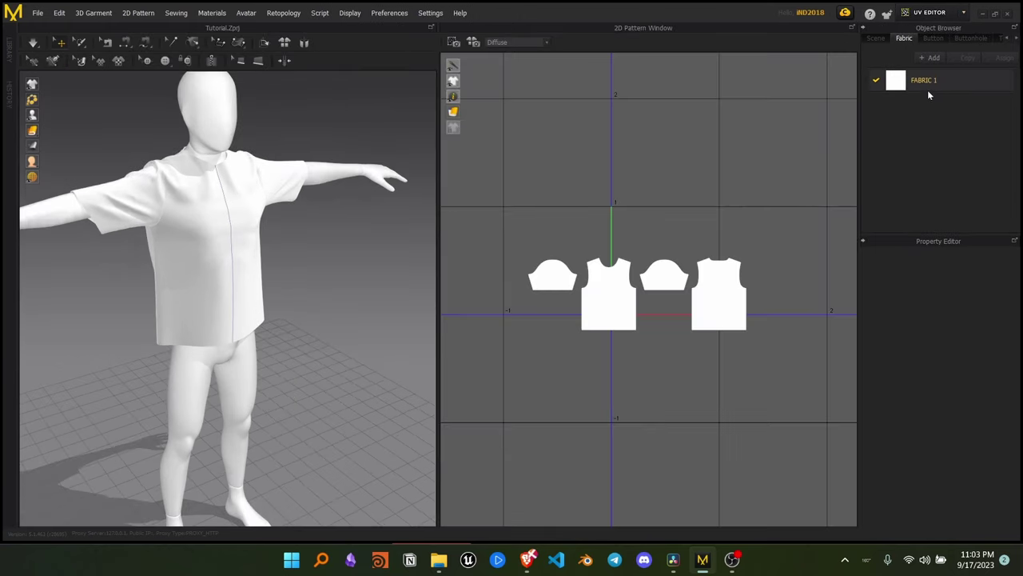
{"action": "right_click", "coordinate": [660, 373]}
{"action": "left_click", "coordinate": [690, 375]}
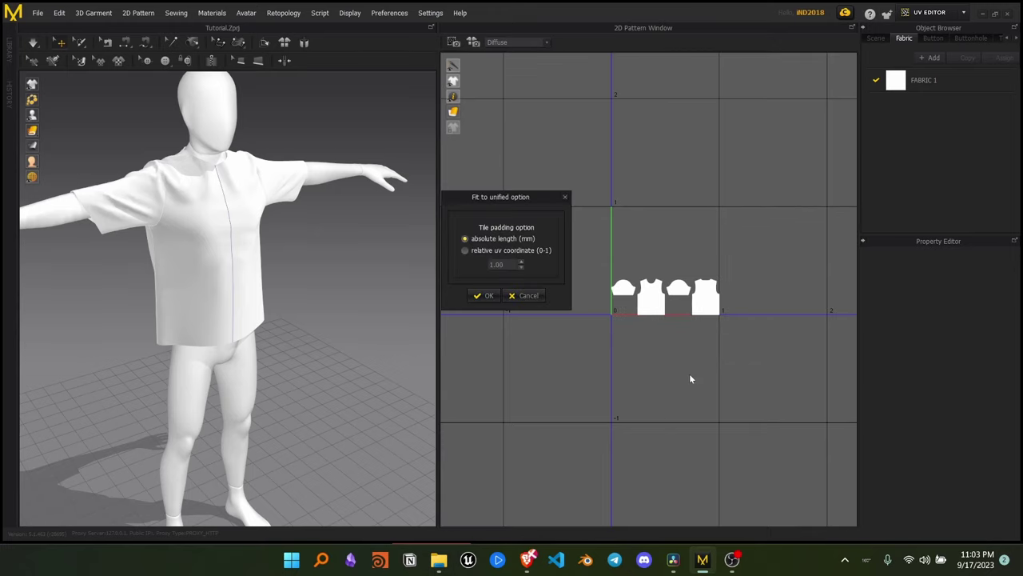
{"action": "left_click", "coordinate": [479, 296]}
Set the colour of FABRIC 1 to black (#000000).
{"action": "left_click", "coordinate": [971, 87]}
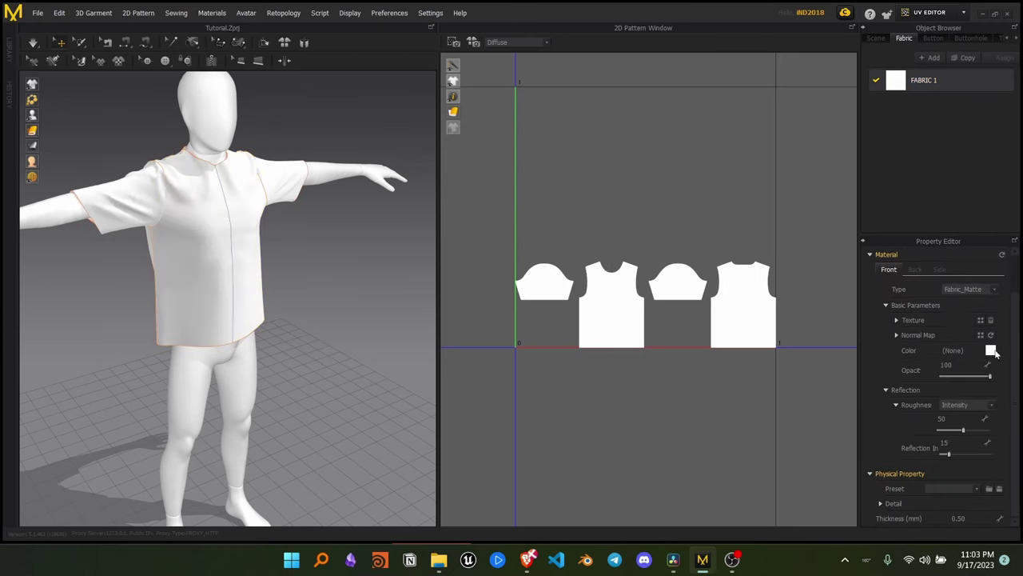
{"action": "left_click", "coordinate": [990, 350]}
{"action": "left_click_drag", "start_coordinate": [429, 174], "coordinate": [376, 212]}
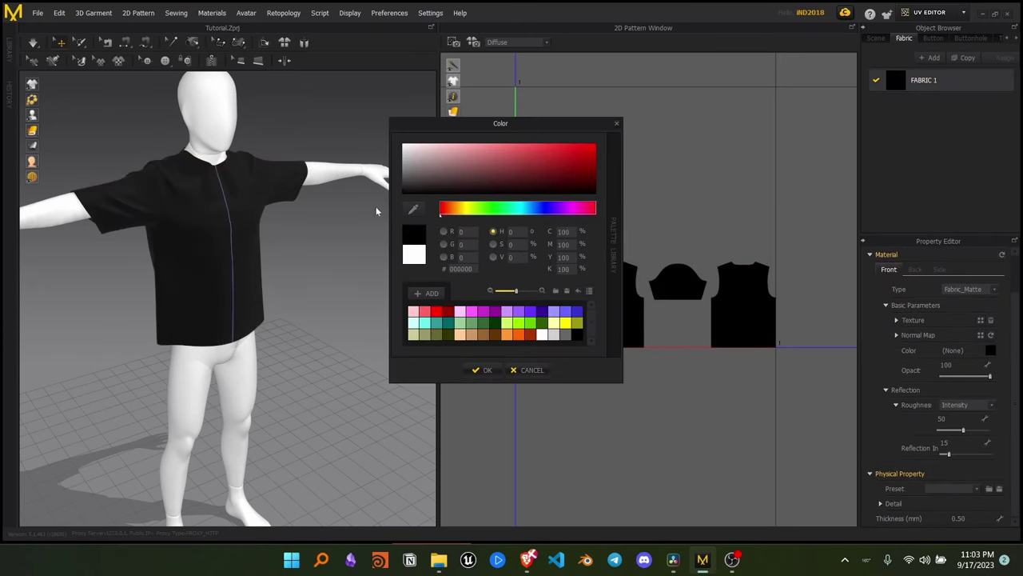
{"action": "left_click", "coordinate": [482, 369]}
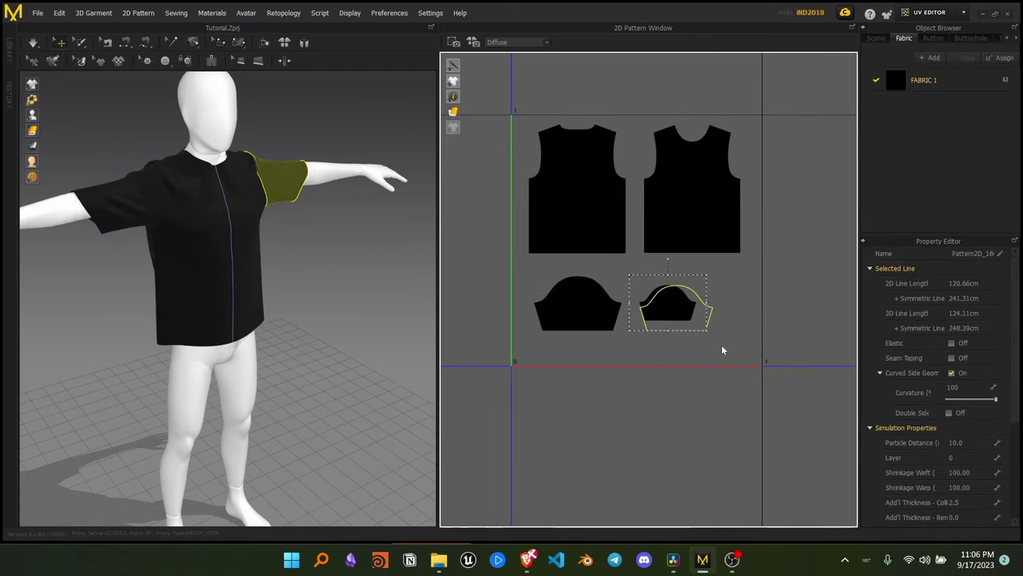
Enlarge and reposition the sleeve, back and front pieces to make better use of the UV tile.
{"action": "left_click_drag", "start_coordinate": [722, 350], "coordinate": [737, 350]}
{"action": "mouse_move", "coordinate": [698, 330]}
{"action": "left_mouse_down"}
{"action": "mouse_move", "coordinate": [724, 325]}
{"action": "mouse_move", "coordinate": [708, 346]}
{"action": "left_mouse_up"}
{"action": "left_click_drag", "start_coordinate": [578, 311], "coordinate": [578, 335]}
{"action": "left_click_drag", "start_coordinate": [635, 264], "coordinate": [650, 281]}
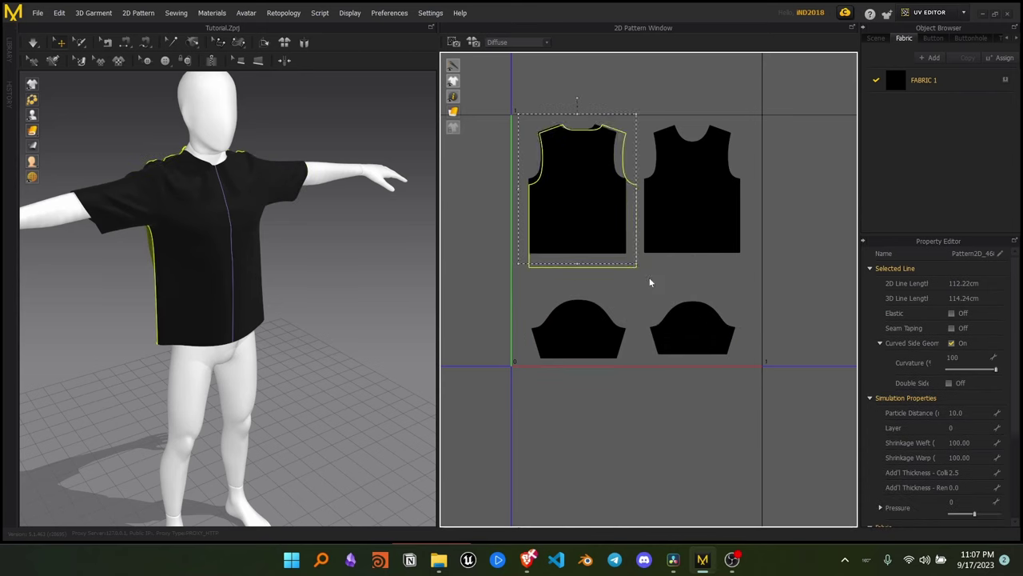
{"action": "left_click_drag", "start_coordinate": [750, 262], "coordinate": [763, 285]}
{"action": "left_click", "coordinate": [789, 249]}
{"action": "left_click", "coordinate": [731, 560]}
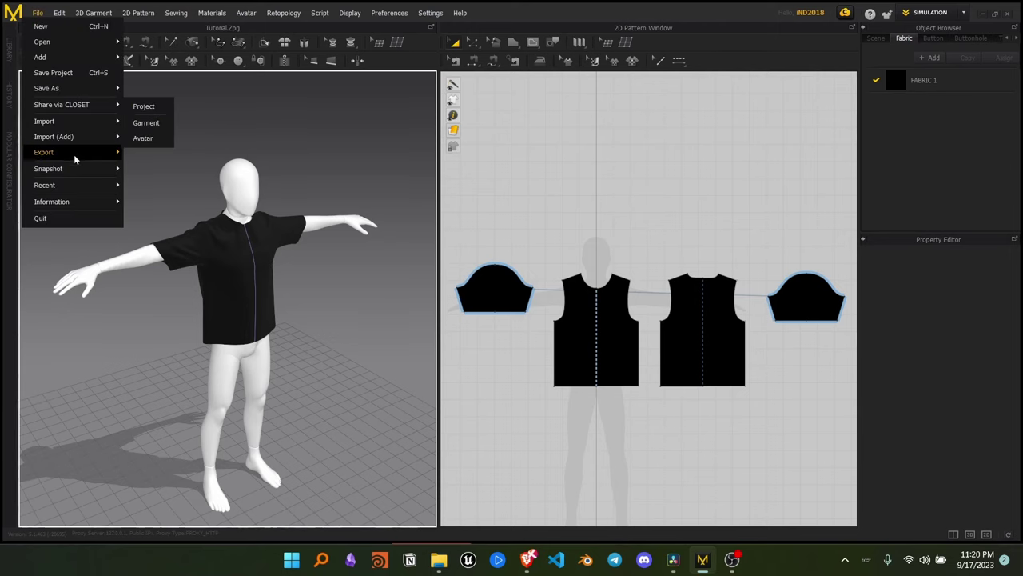
Export the T-shirt as Alembic (OGAWA), replacing Tshirt_Animation.abc, with Thick geometry, Unified UV Coordinates, 30 FPS and metre scale.
{"action": "mouse_move", "coordinate": [69, 158]}
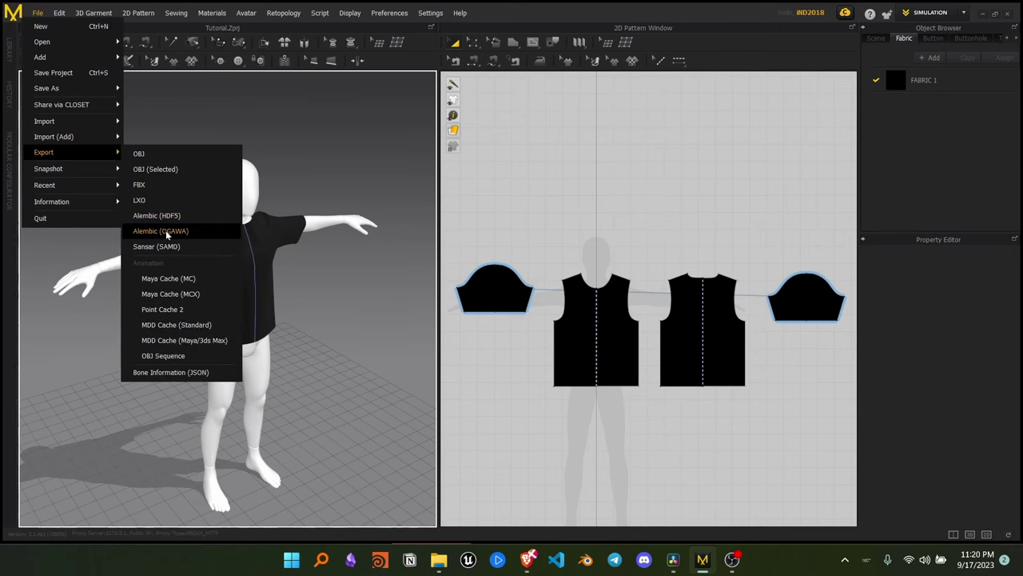
{"action": "left_click", "coordinate": [211, 232]}
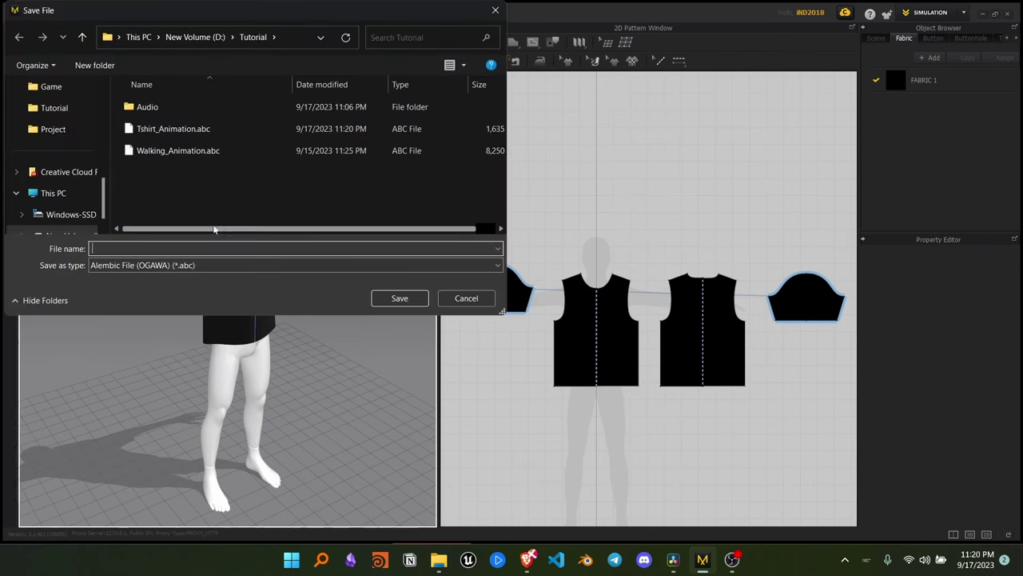
{"action": "left_click", "coordinate": [173, 129]}
{"action": "left_click", "coordinate": [397, 299]}
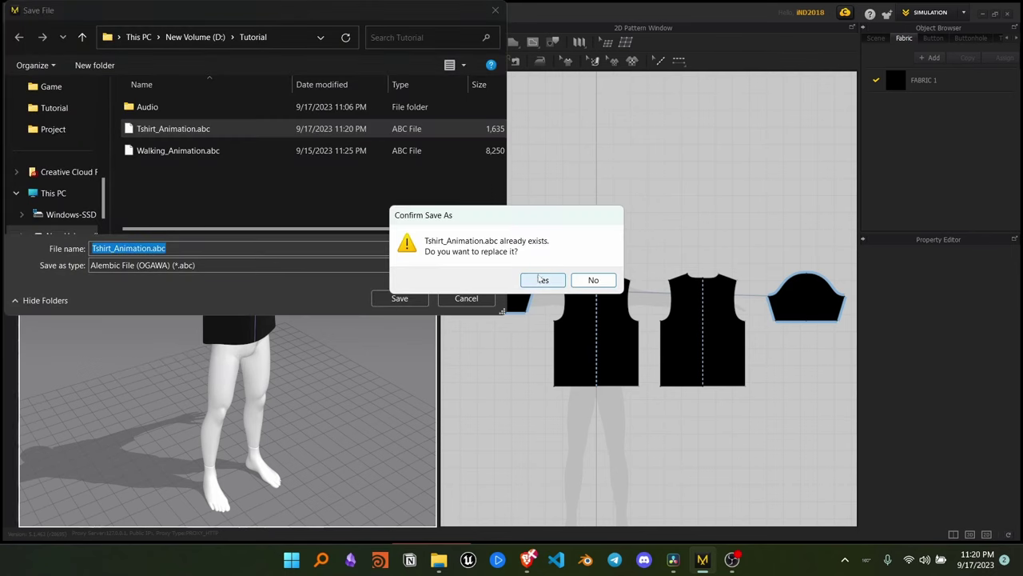
{"action": "left_click", "coordinate": [542, 280]}
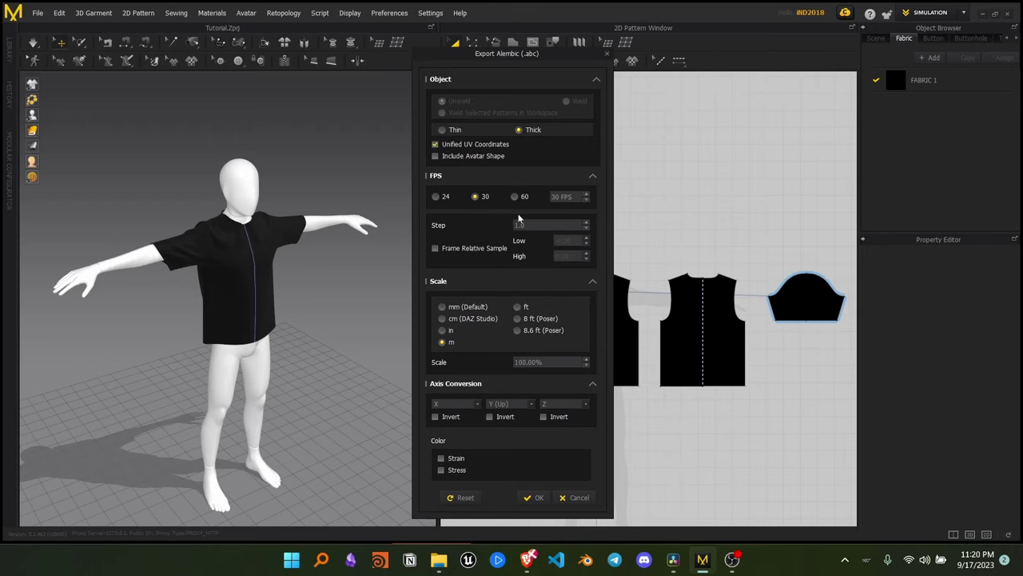
{"action": "left_click", "coordinate": [534, 497]}
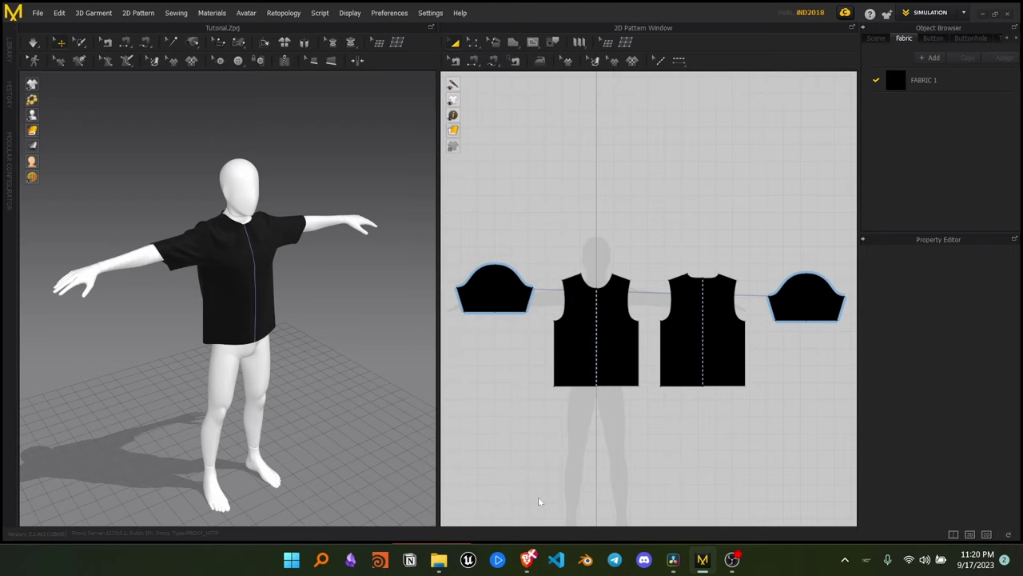
Start an OBJ export and name the file Tshirt in the Tutorial folder.
{"action": "left_click", "coordinate": [38, 13]}
{"action": "mouse_move", "coordinate": [68, 157]}
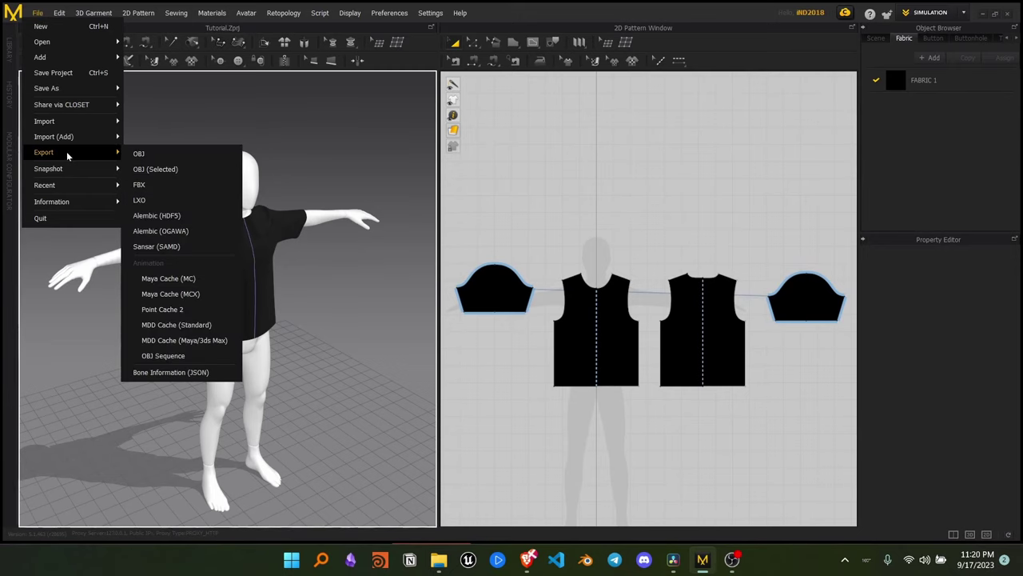
{"action": "left_click", "coordinate": [138, 152]}
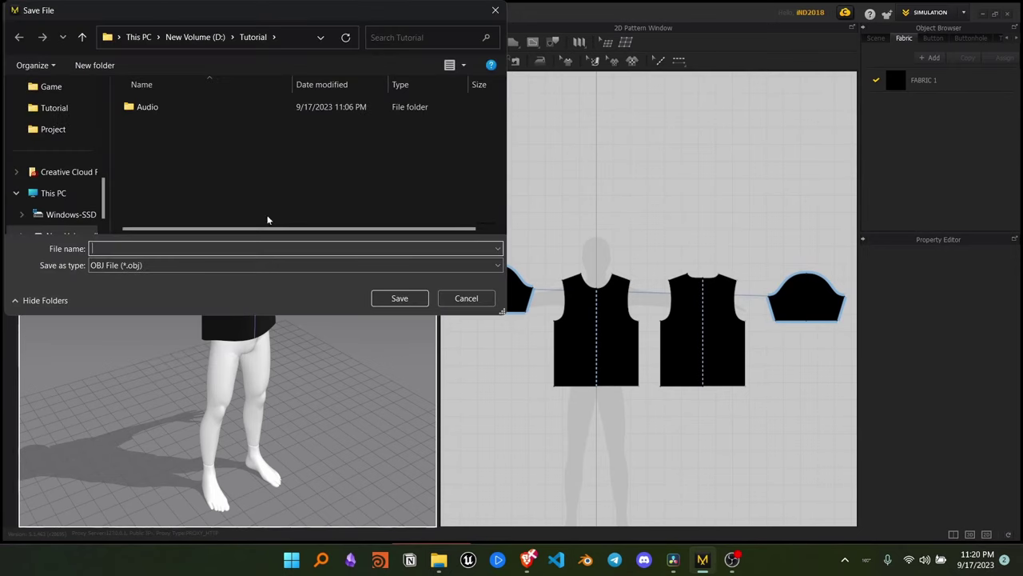
{"action": "type", "text": "T"}
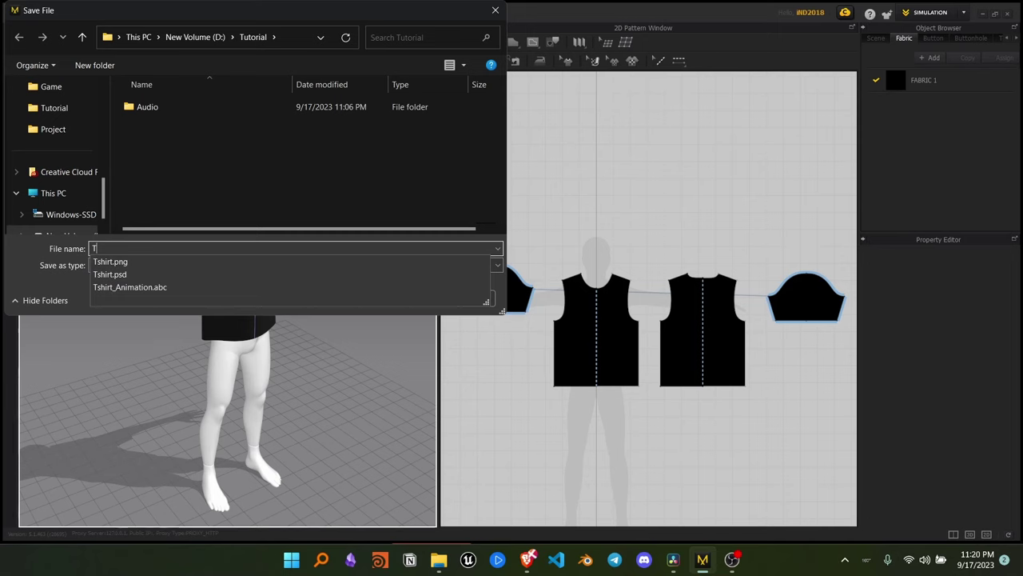
{"action": "type", "text": "shirt"}
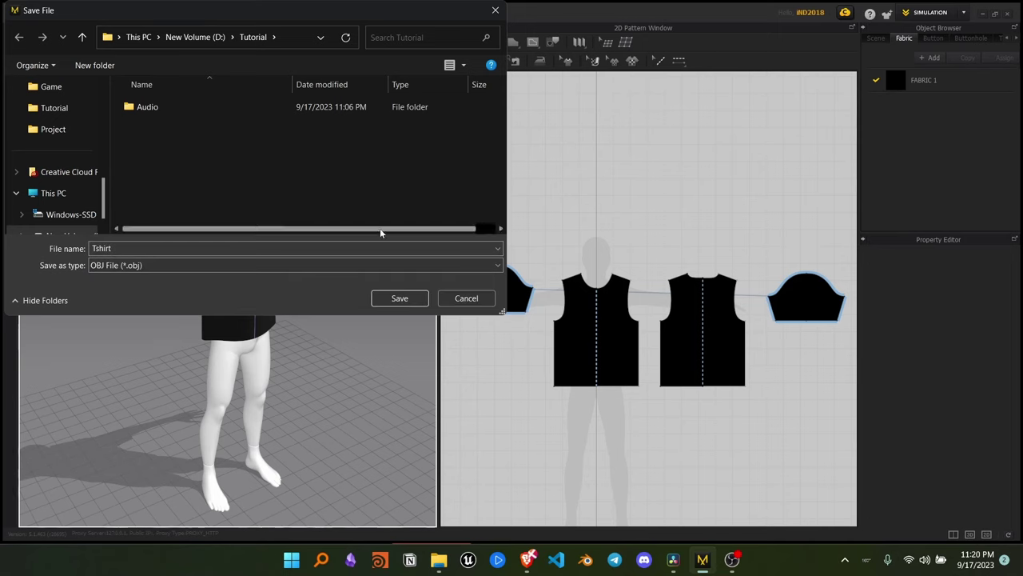
{"action": "left_click", "coordinate": [422, 305]}
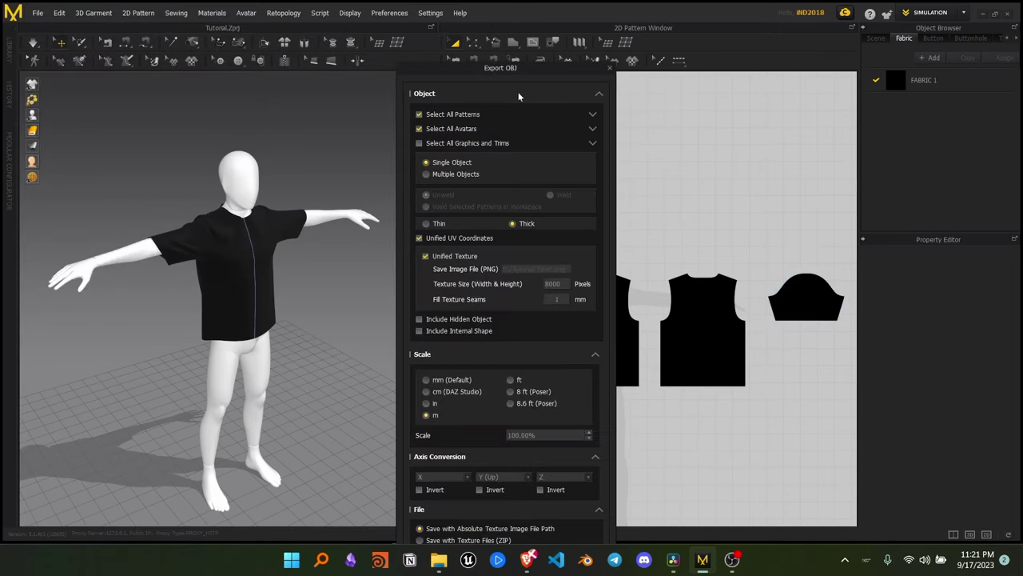
Export the OBJ with all patterns but no avatars, as a Thick single object in metres with unified UVs and an 8000-pixel unified texture.
{"action": "left_click_drag", "start_coordinate": [530, 75], "coordinate": [531, 40]}
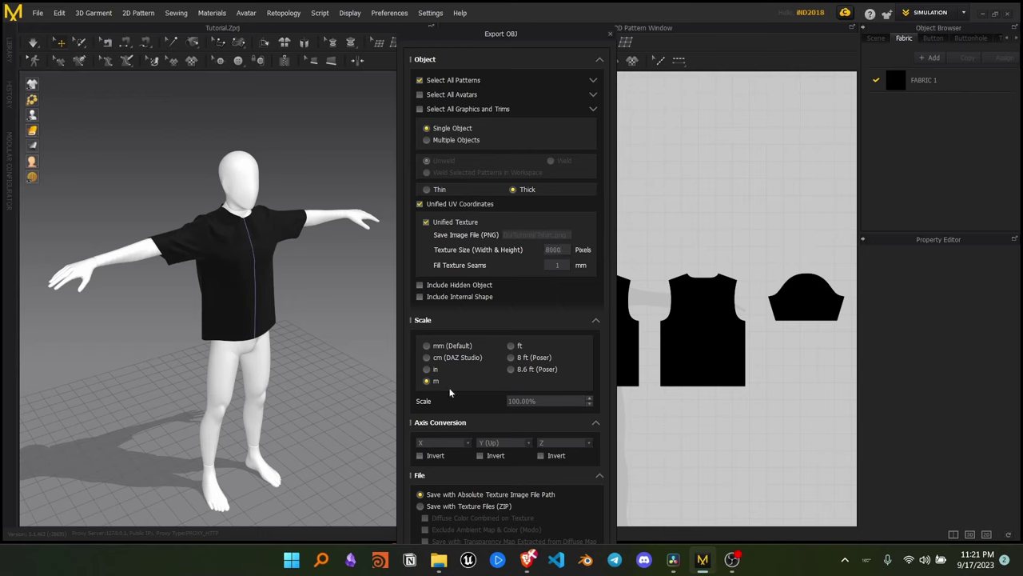
{"action": "left_click", "coordinate": [596, 423]}
{"action": "left_click", "coordinate": [598, 436]}
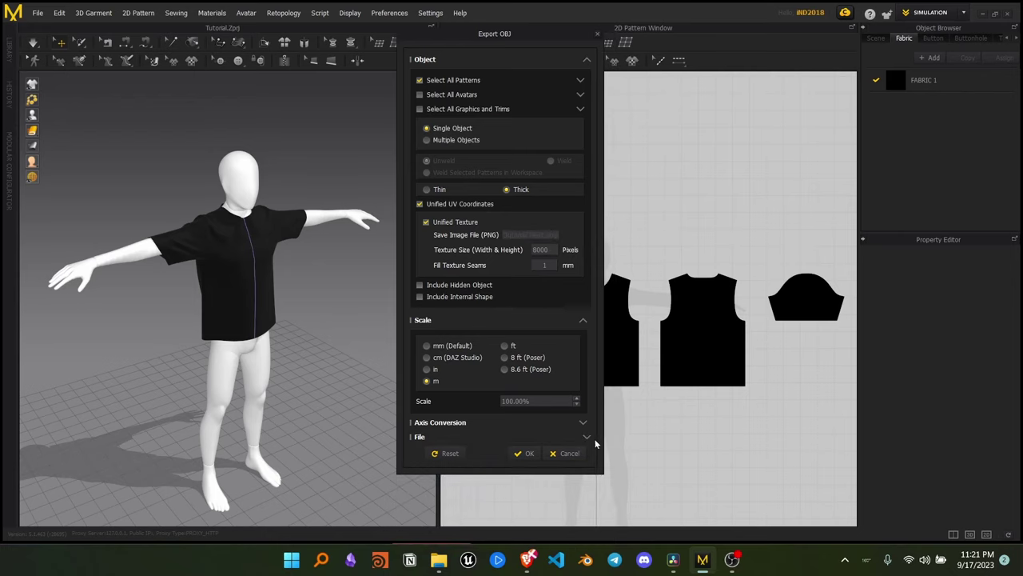
{"action": "left_click", "coordinate": [529, 453]}
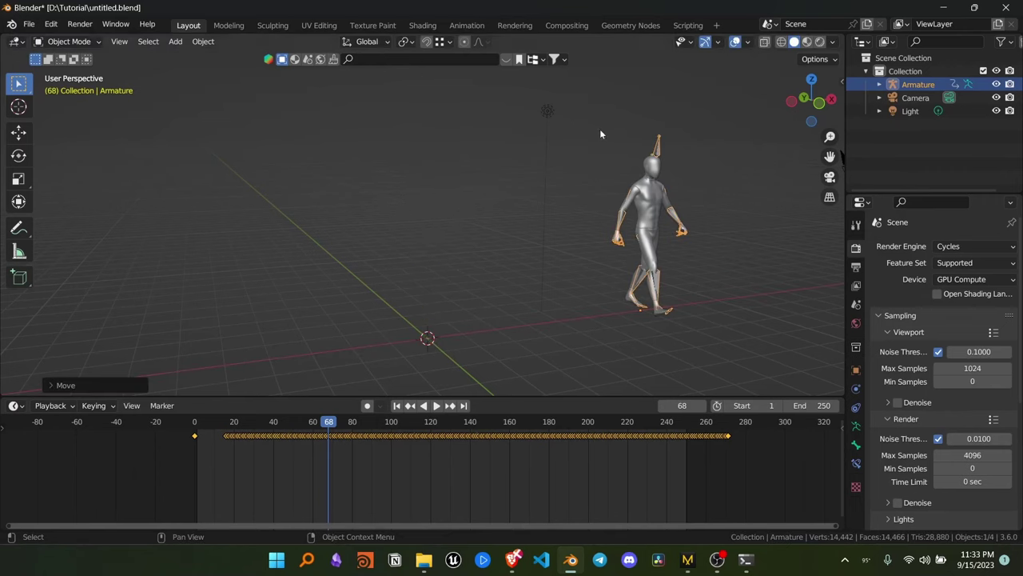
In Blender, import the Alembic file Tshirt_Animation.abc and play the animation.
{"action": "left_click", "coordinate": [29, 24]}
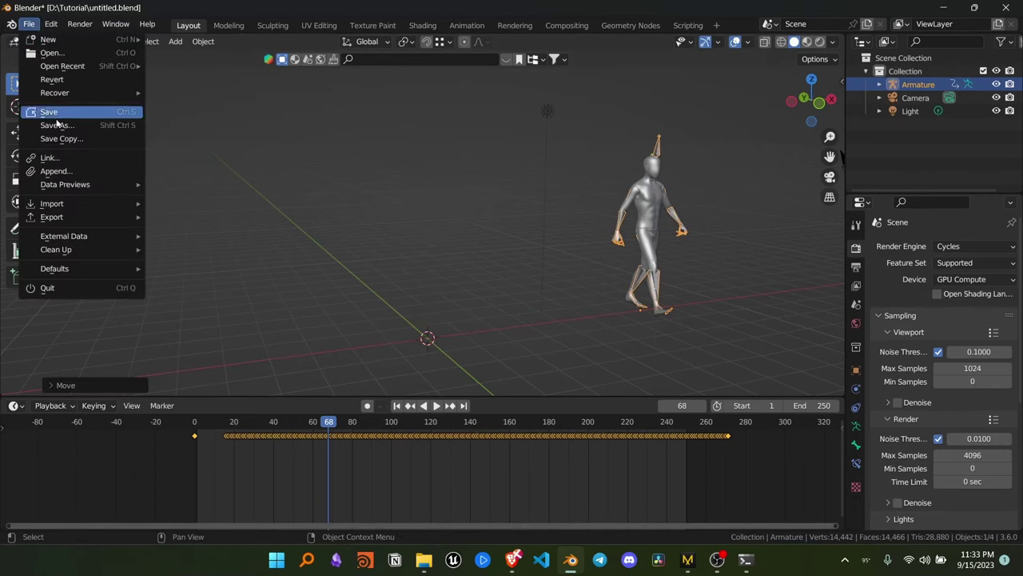
{"action": "mouse_move", "coordinate": [50, 199]}
{"action": "left_click", "coordinate": [205, 217]}
{"action": "left_click", "coordinate": [594, 165]}
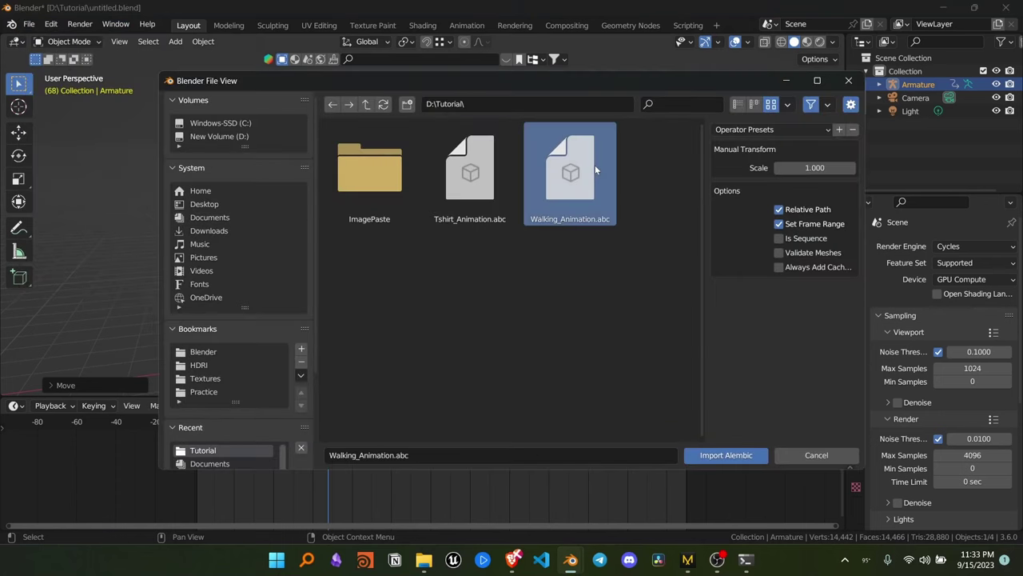
{"action": "left_click", "coordinate": [470, 169]}
{"action": "left_click", "coordinate": [713, 461]}
{"action": "key", "text": "space"}
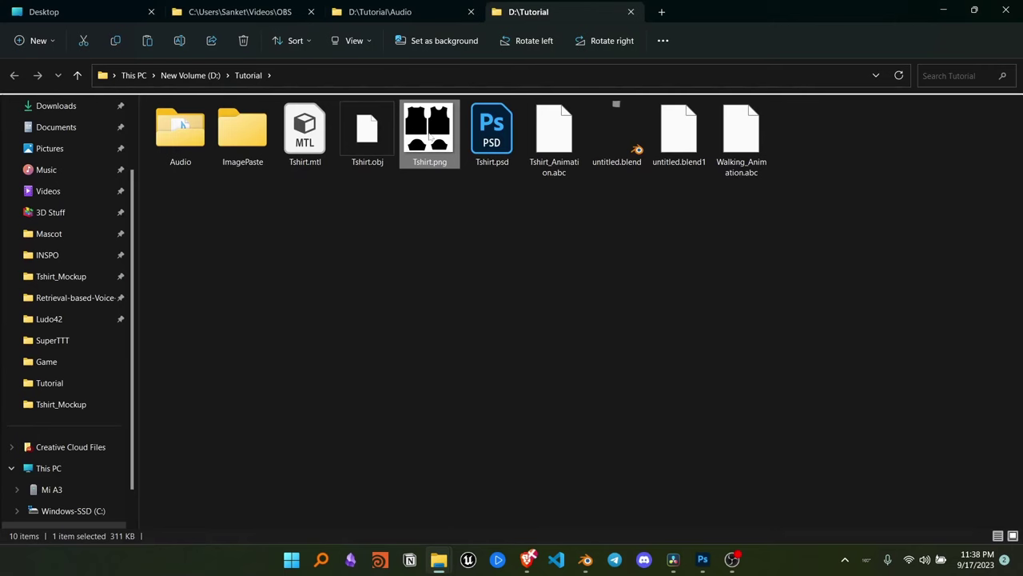
Open Tshirt.png in Photoshop and save the layered shirt design as Tshirt.psd.
{"action": "left_click_drag", "start_coordinate": [428, 132], "coordinate": [614, 270]}
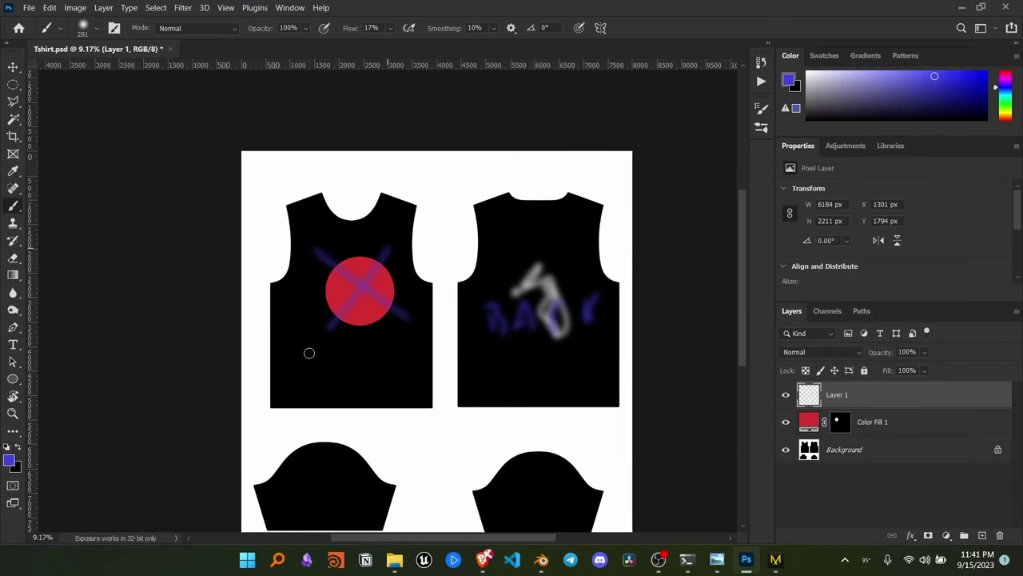
{"action": "key", "text": "ctrl+s"}
{"action": "left_click", "coordinate": [961, 8]}
In Blender's Shading workspace, reload Tshirt.psd in the shirt's image texture and check the shirt's front and back in the Layout workspace.
{"action": "left_click", "coordinate": [422, 25]}
{"action": "scroll", "coordinate": [494, 431], "scroll_direction": "up", "scroll_amount": 3}
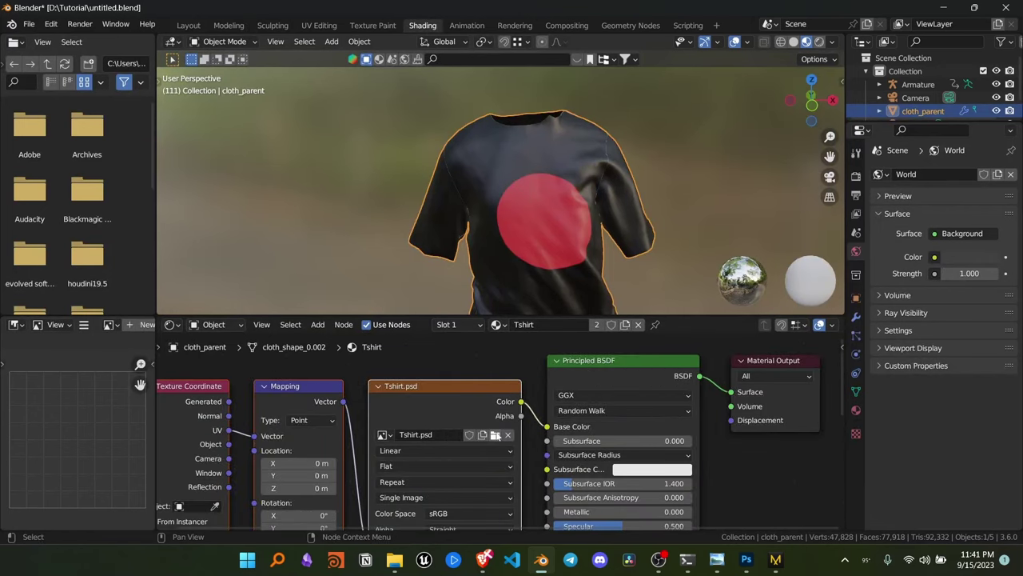
{"action": "left_click", "coordinate": [495, 432]}
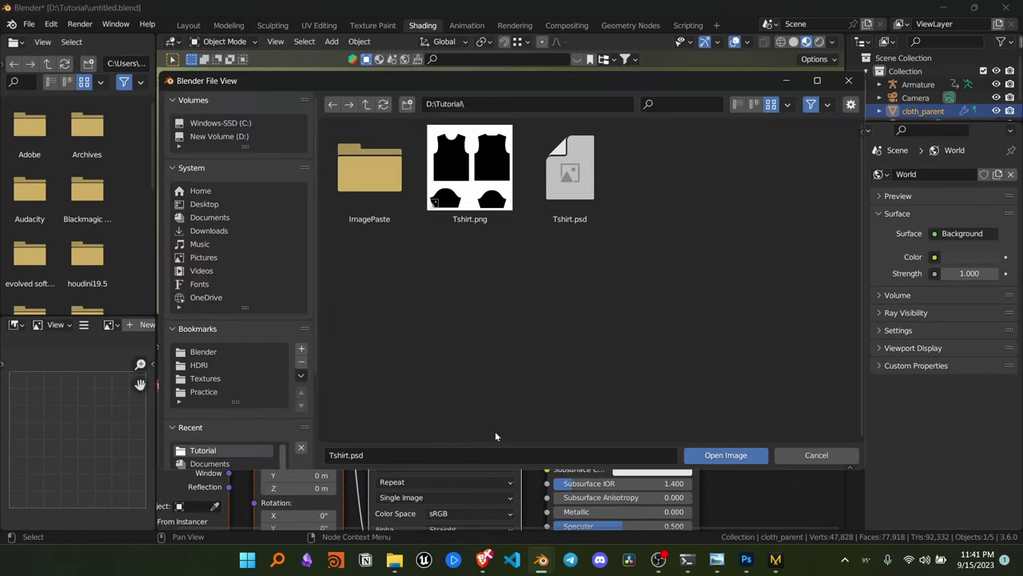
{"action": "left_click", "coordinate": [726, 455]}
{"action": "left_click", "coordinate": [187, 24]}
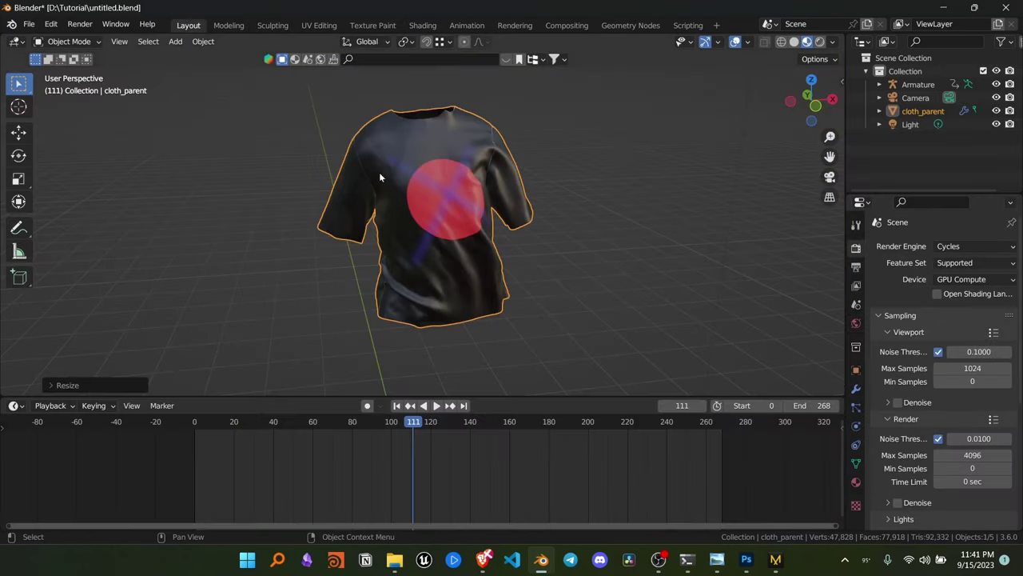
{"action": "scroll", "coordinate": [445, 208], "scroll_direction": "up", "scroll_amount": 2}
{"action": "scroll", "coordinate": [444, 208], "scroll_direction": "down", "scroll_amount": 2}
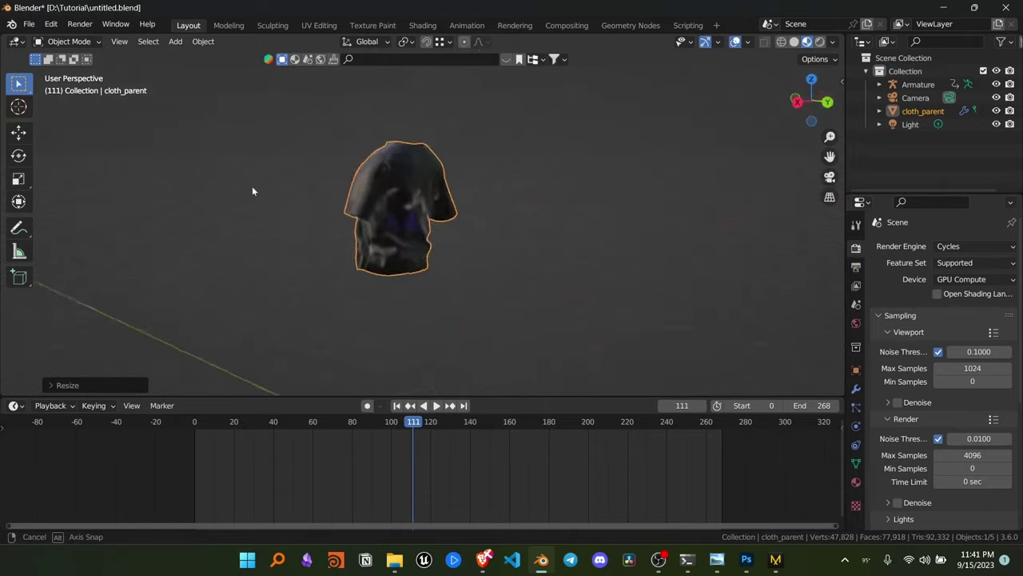